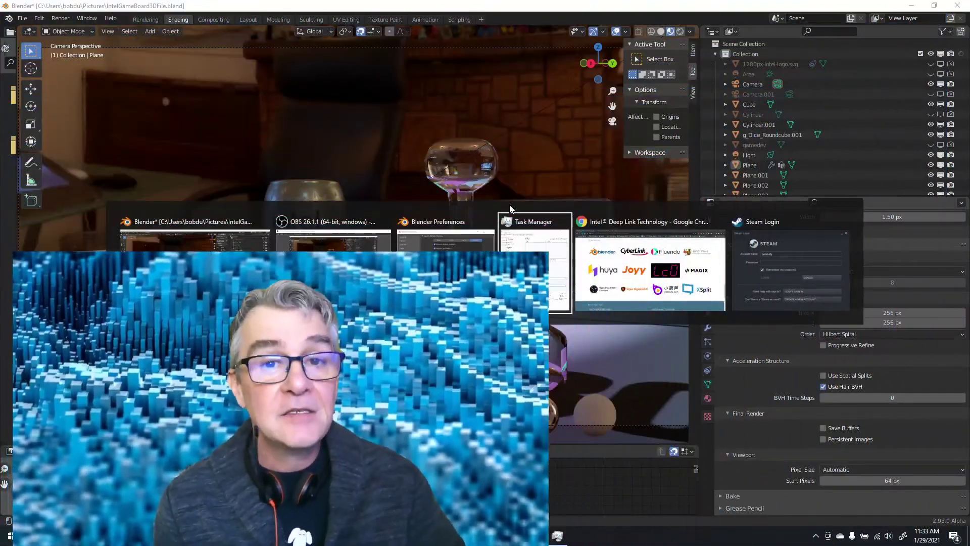
scroll(946, 141, up, 5)
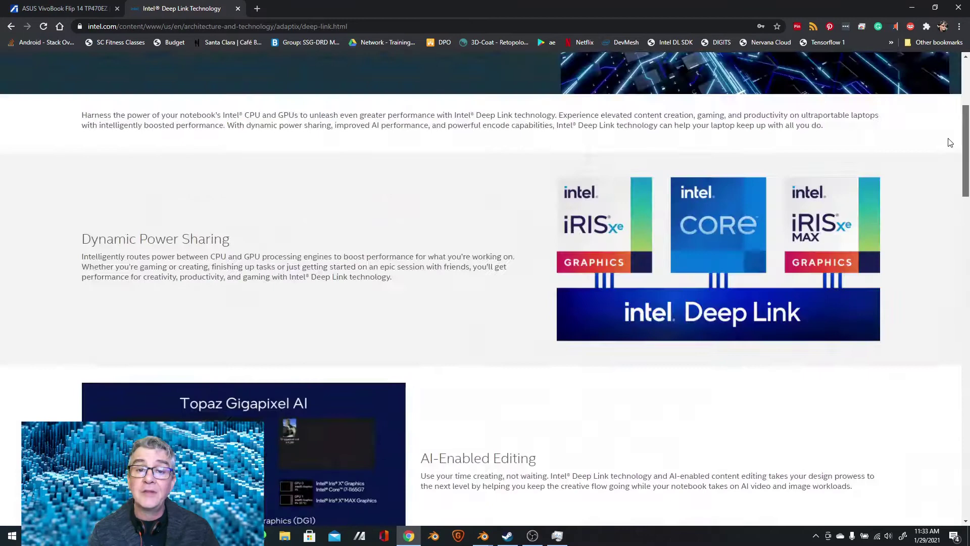
scroll(953, 92, up, 5)
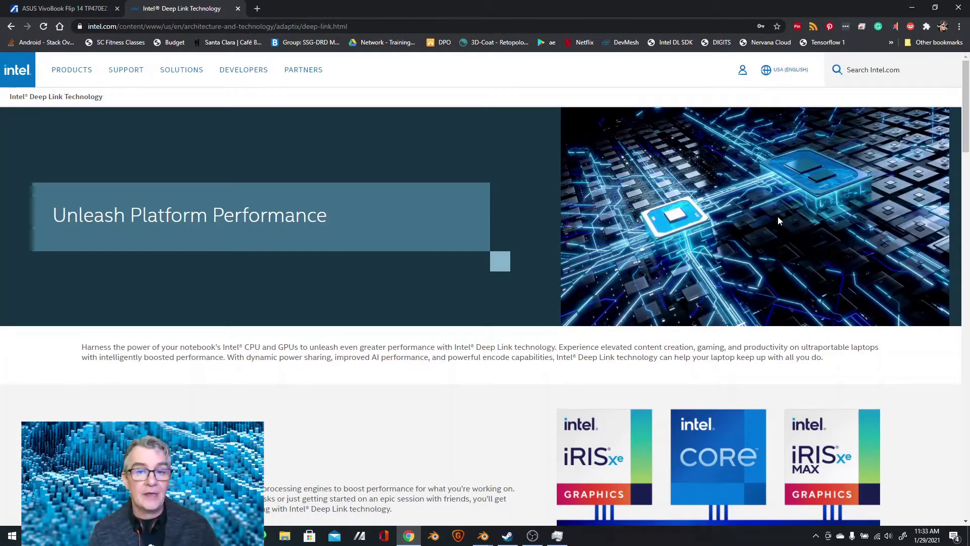
scroll(778, 216, down, 2)
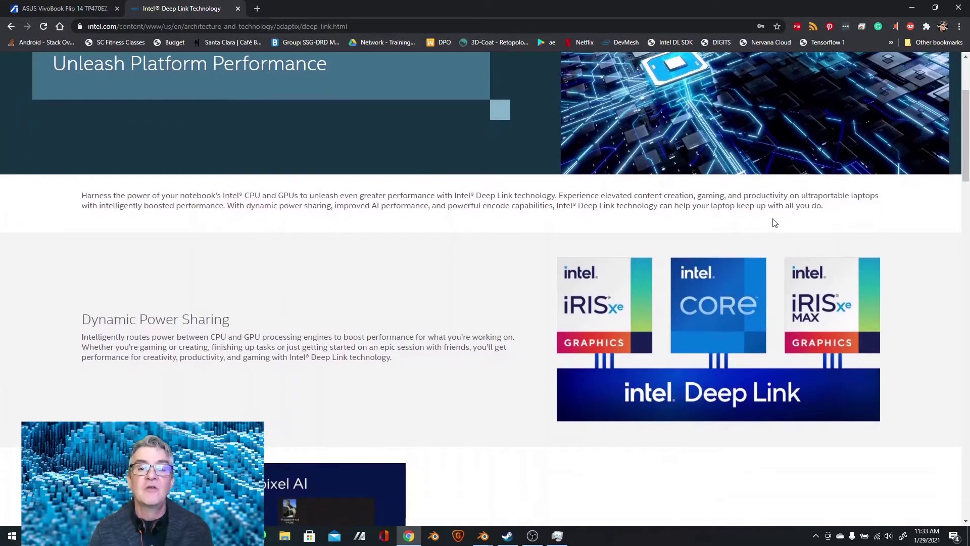
mouse_move(707, 291)
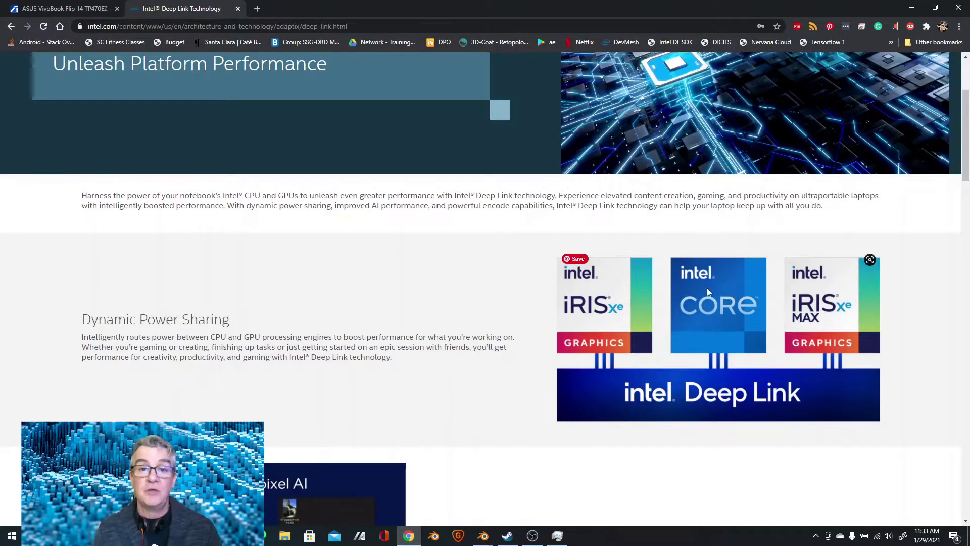
scroll(705, 291, down, 2)
scroll(704, 290, down, 1)
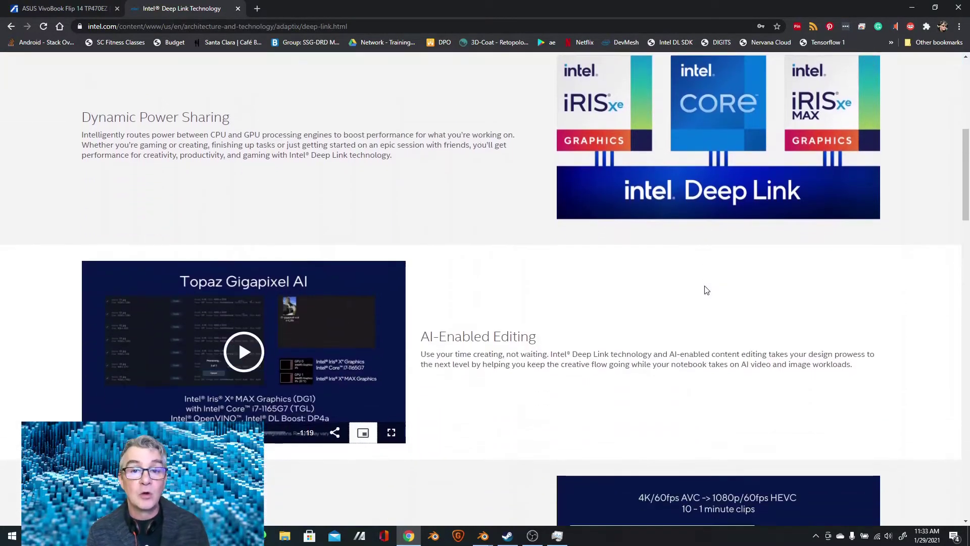
scroll(704, 291, down, 2)
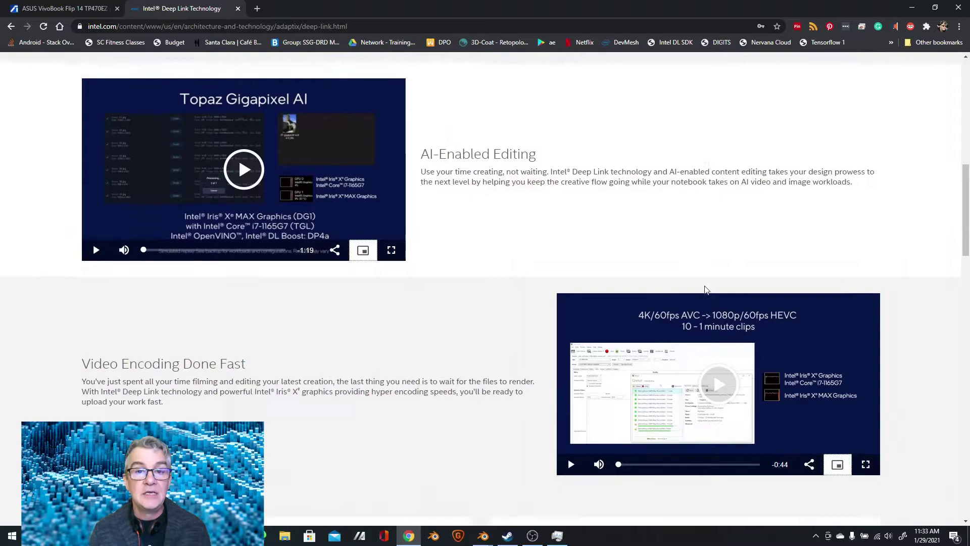
scroll(894, 222, down, 1)
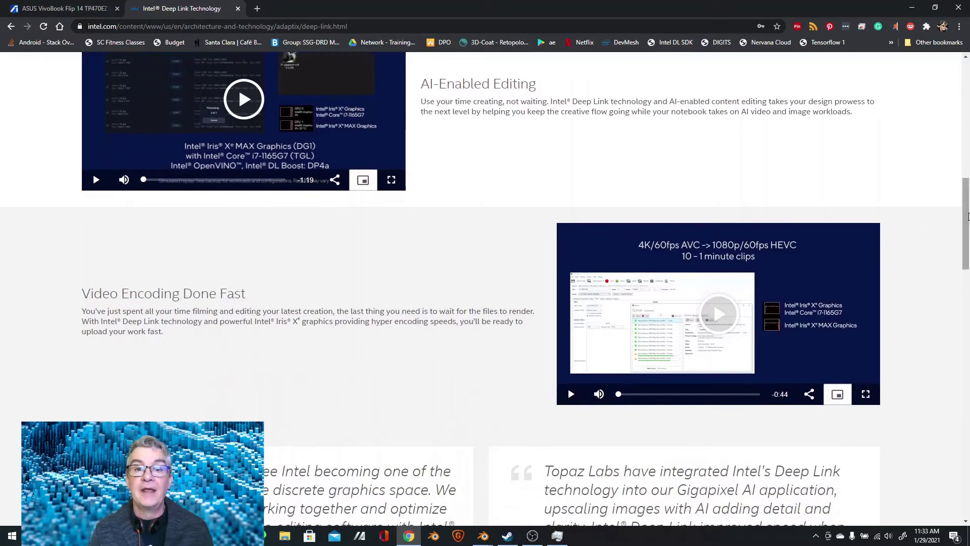
mouse_move(965, 224)
mouse_down()
mouse_move(953, 409)
mouse_move(953, 372)
mouse_up()
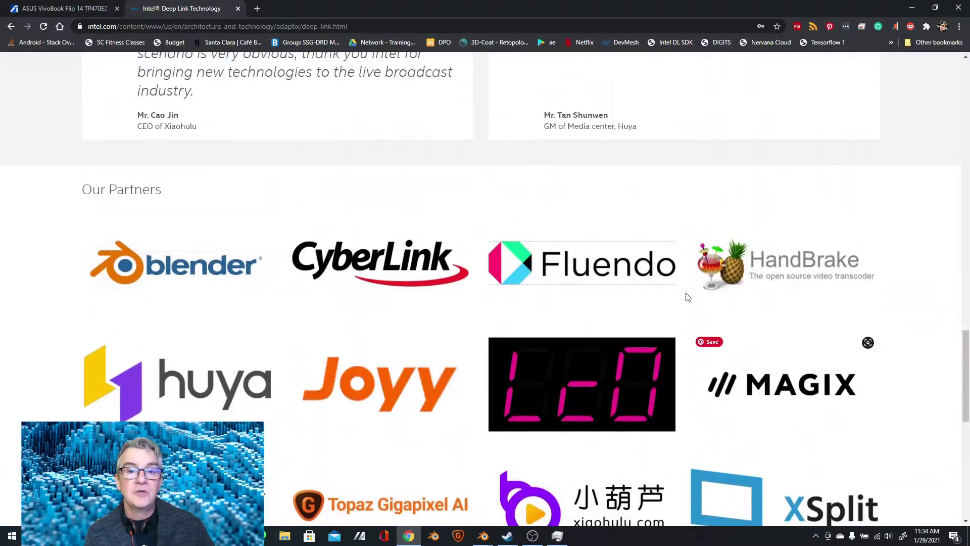
mouse_move(380, 262)
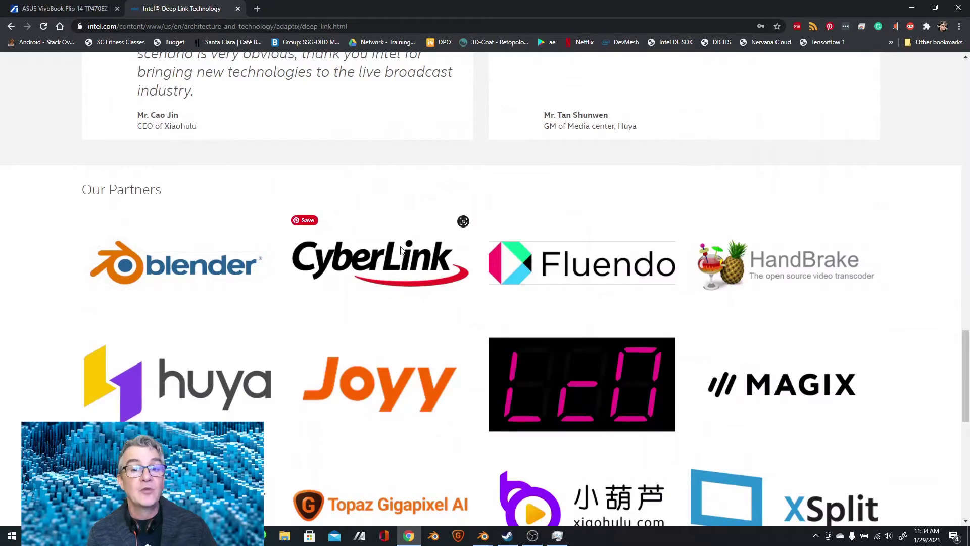
Step: Leave the Deep Link partners list and switch windows back toward Blender
key(alt+Tab)
mouse_move(350, 263)
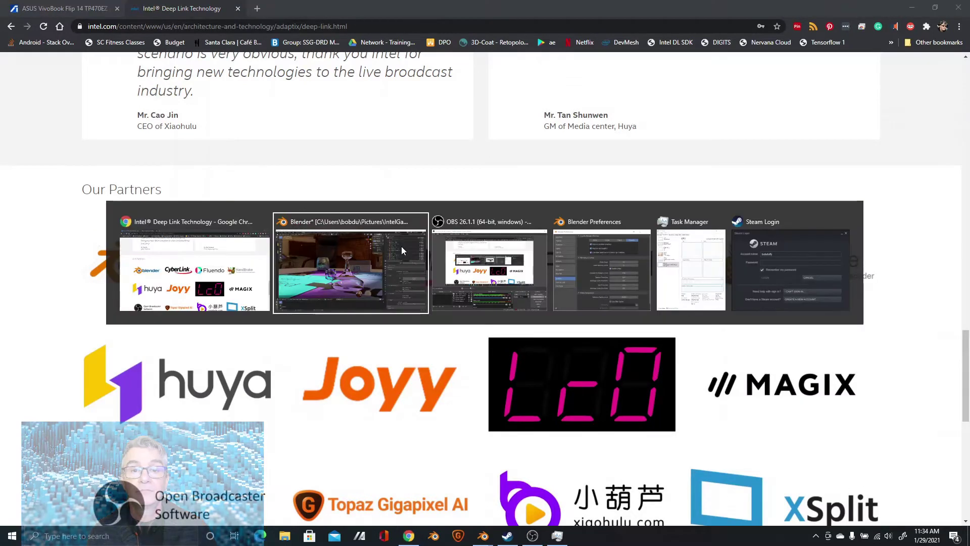
Step: Return to Chrome and bring up the ASUS VivoBook Flip 14 product page tab
click(369, 237)
key(alt+Tab)
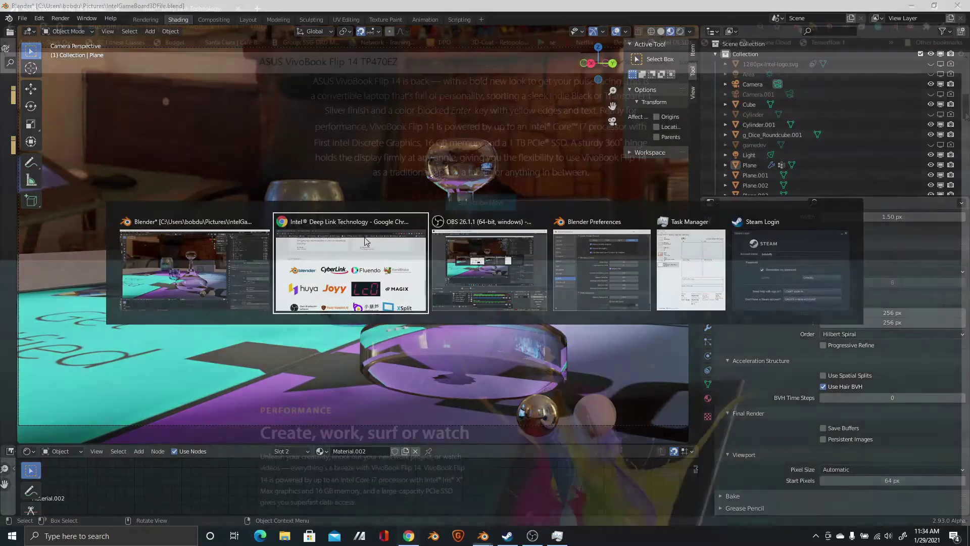
key(ctrl+1)
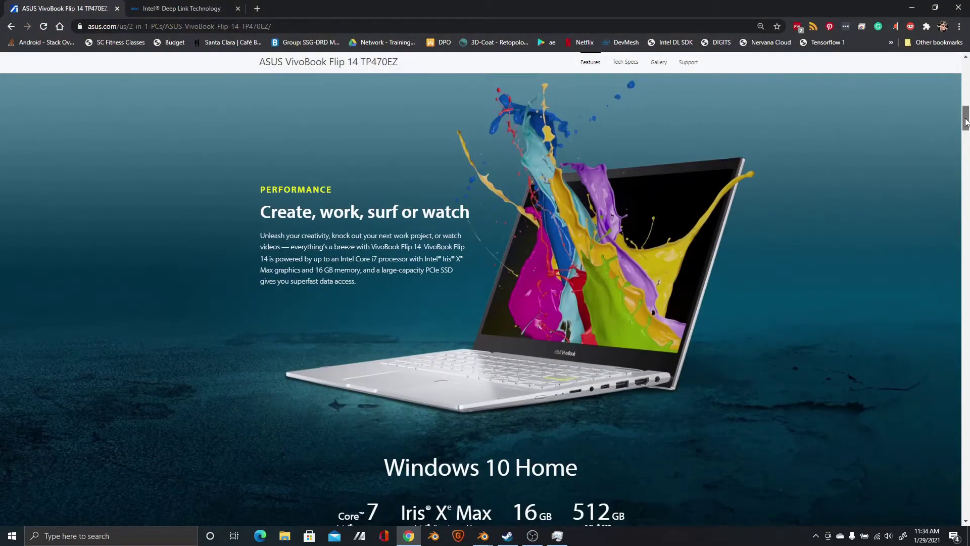
scroll(967, 121, down, 1)
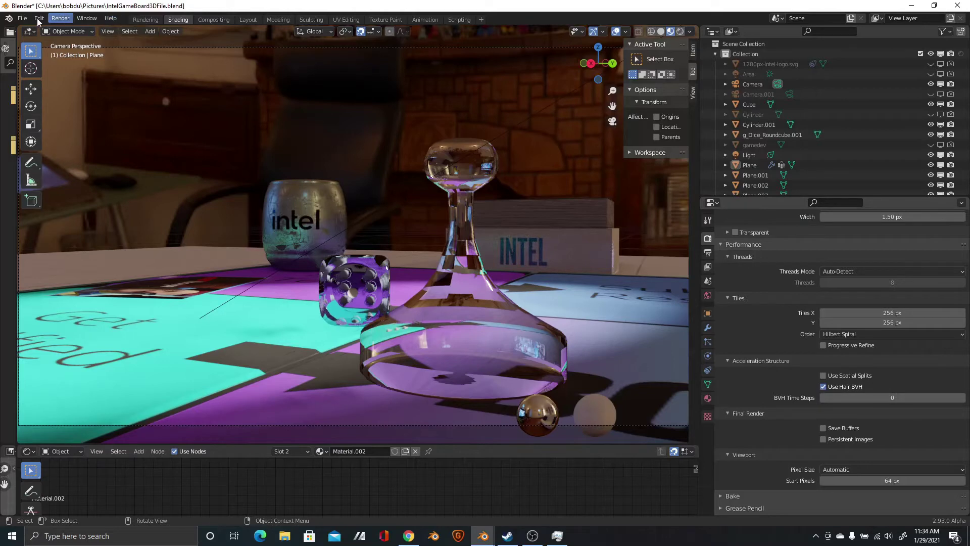
Step: Confirm the Core i7 CPU and Iris Xe GPUs stay enabled as OpenCL devices, then render the frame
click(39, 19)
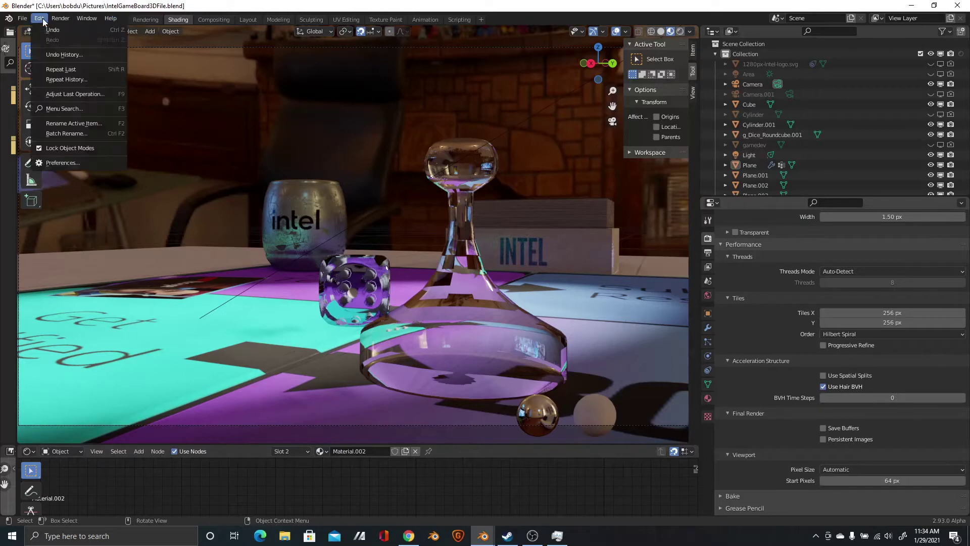
click(103, 162)
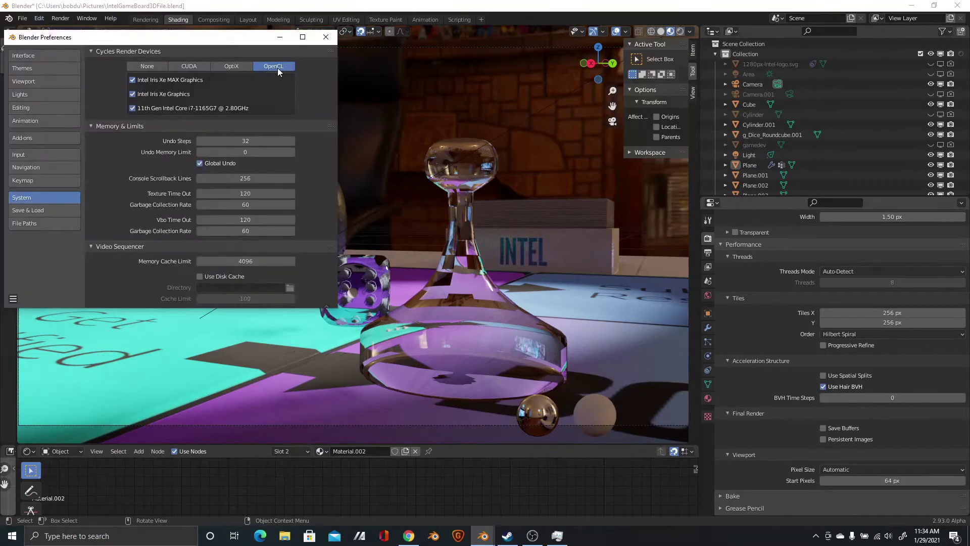
click(181, 108)
click(181, 108)
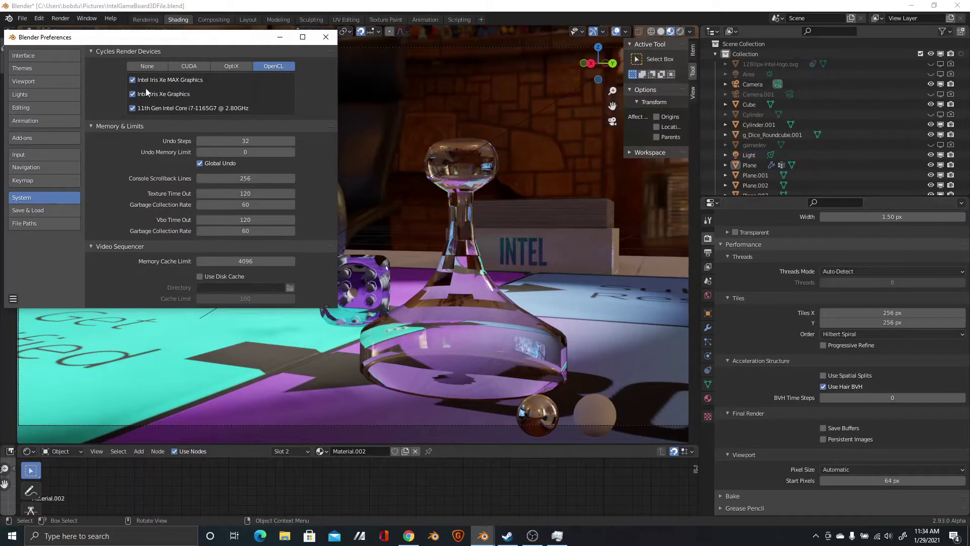
click(326, 37)
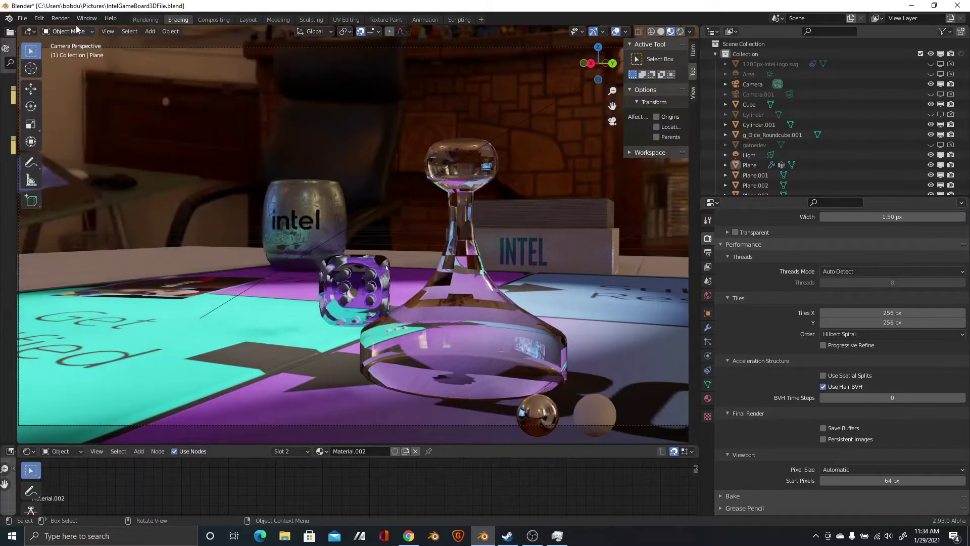
click(61, 18)
click(75, 30)
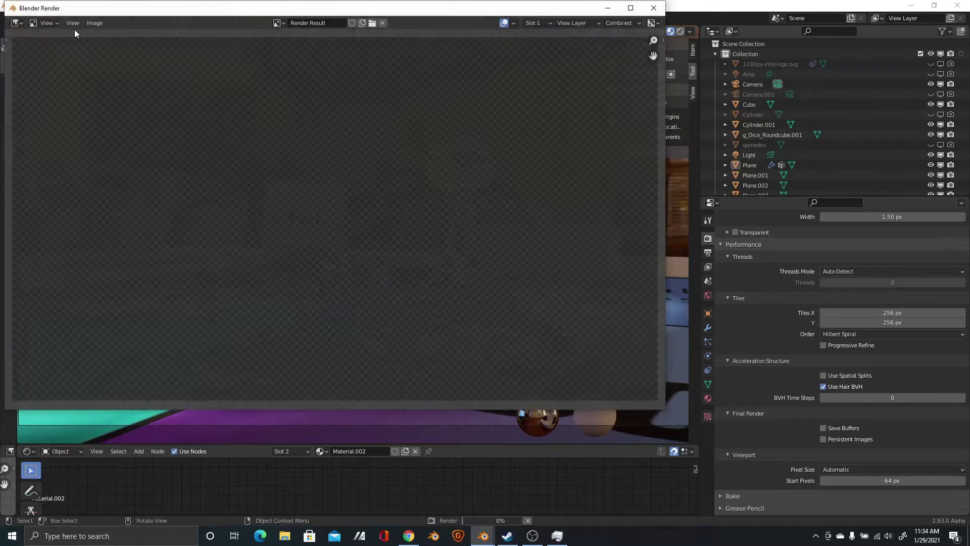
Step: Watch CPU, Iris Xe and Iris Xe MAX load in Task Manager, then pan the render toward the decanter
click(558, 536)
click(230, 72)
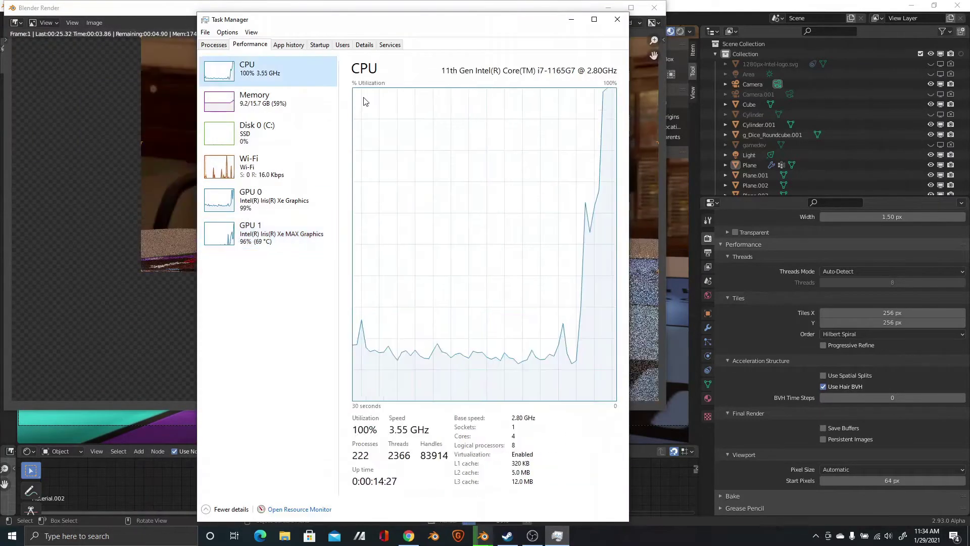
click(230, 202)
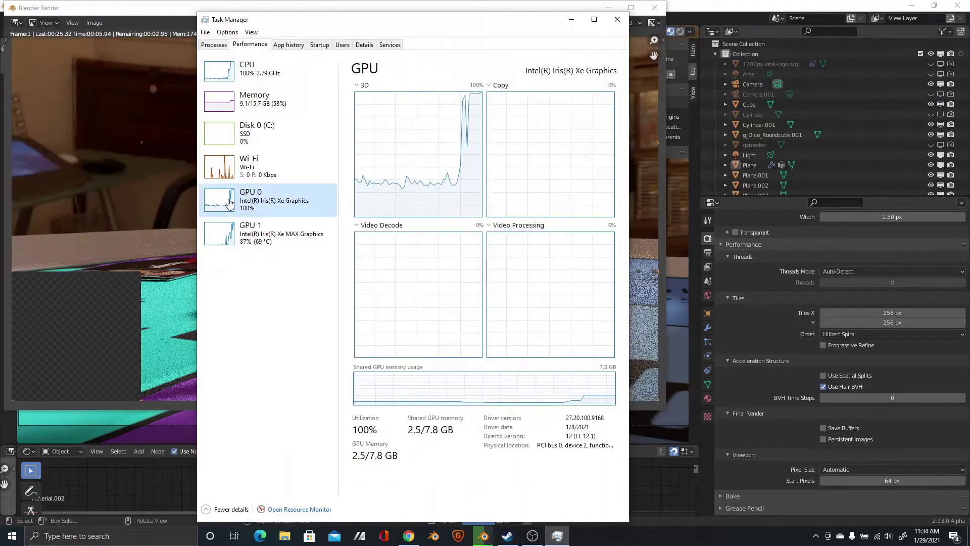
click(222, 240)
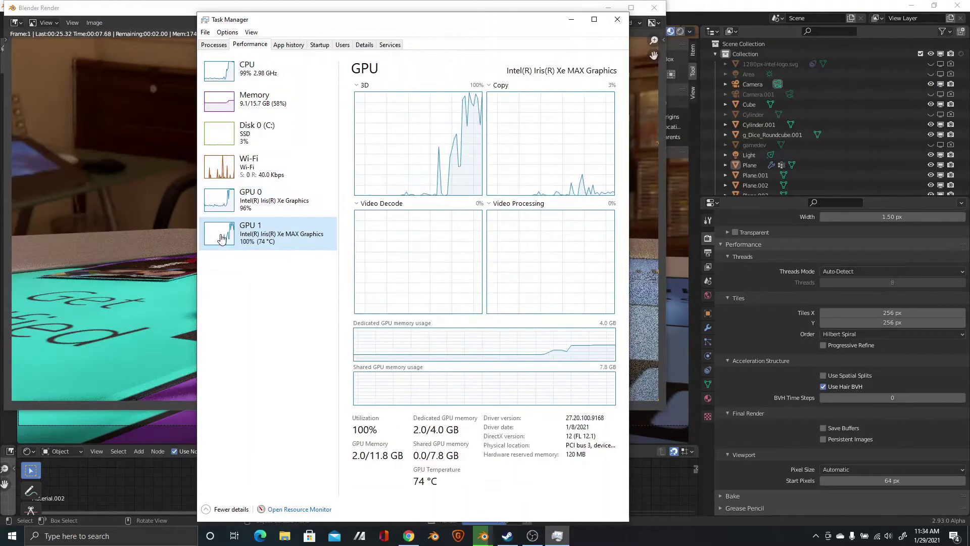
click(142, 294)
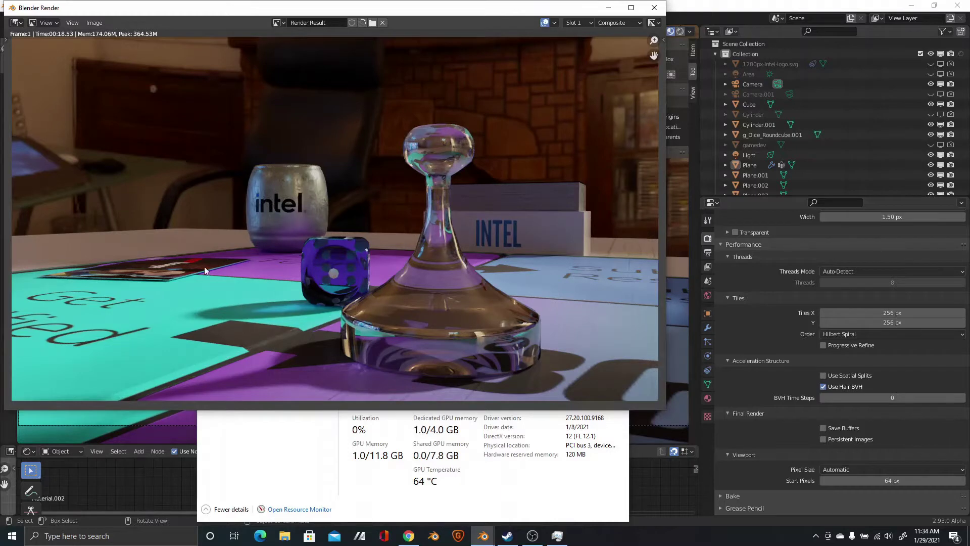
scroll(364, 160, up, 3)
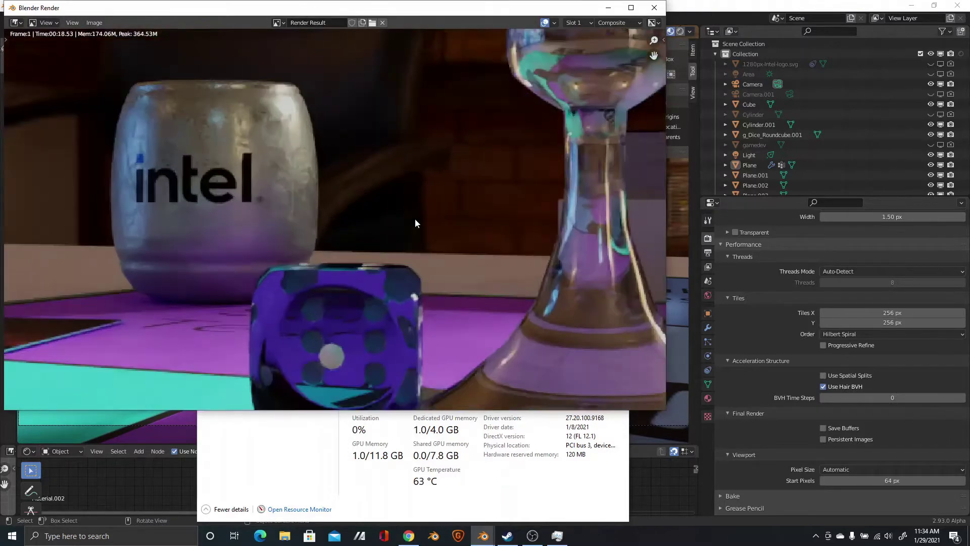
scroll(361, 168, up, 2)
mouse_move(361, 167)
middle_down()
mouse_move(381, 168)
mouse_move(435, 233)
middle_up()
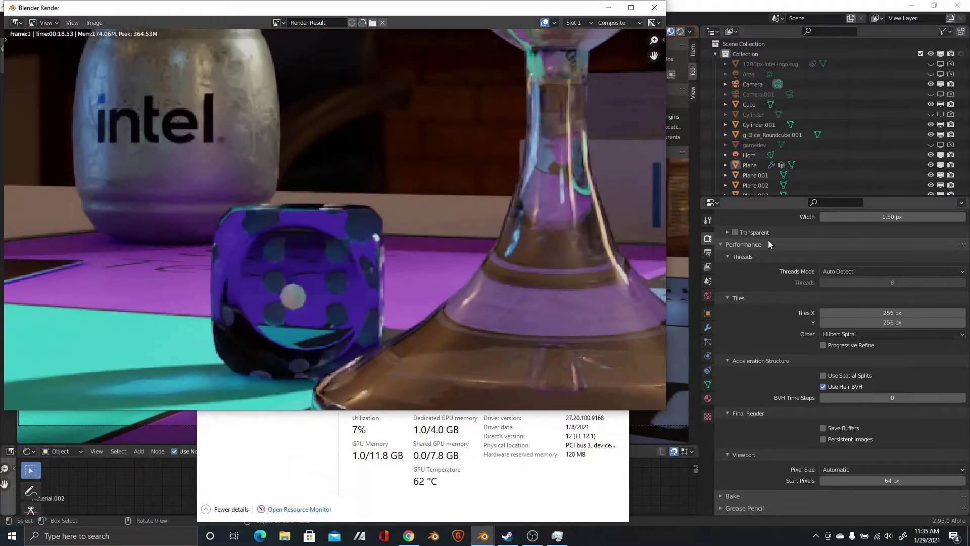
Step: Orbit toward the game board, review the Cycles Feature Set options, and switch to Compositing
click(687, 318)
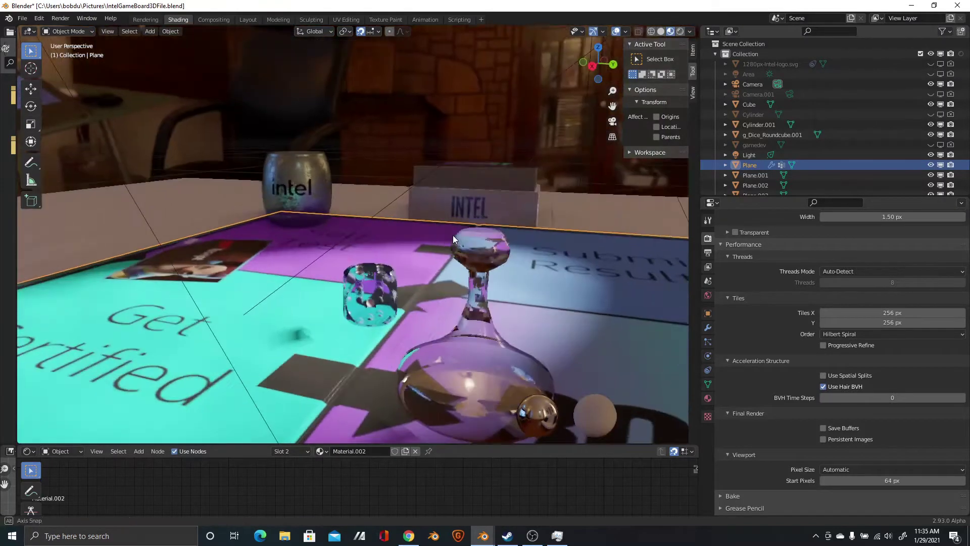
middle_drag(444, 219, 518, 288)
scroll(487, 233, up, 2)
mouse_move(487, 233)
middle_down()
mouse_move(427, 182)
mouse_move(452, 171)
mouse_move(364, 170)
mouse_move(361, 159)
mouse_move(395, 212)
mouse_move(324, 262)
mouse_move(405, 225)
mouse_move(463, 217)
mouse_move(464, 226)
middle_up()
scroll(375, 242, up, 2)
scroll(445, 222, up, 1)
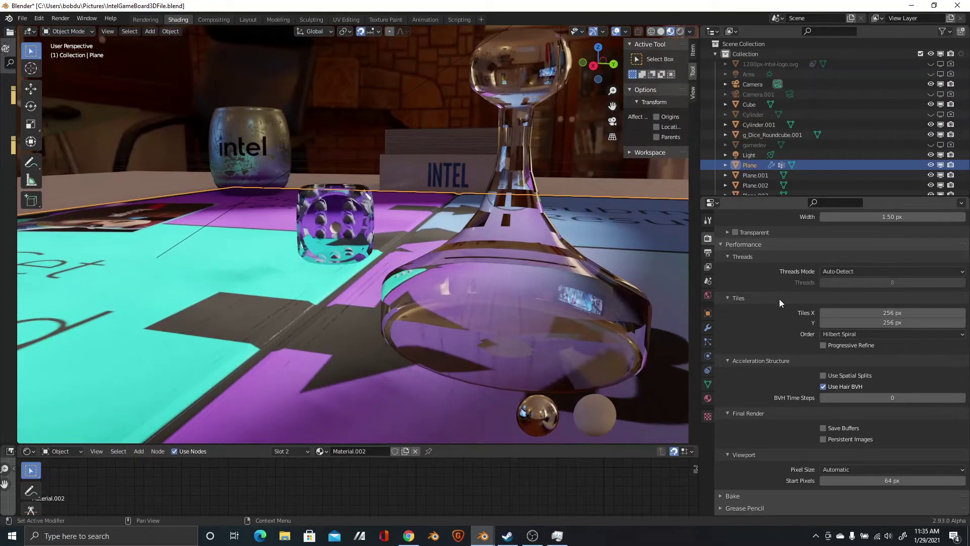
scroll(779, 298, up, 5)
scroll(768, 276, up, 5)
scroll(755, 286, up, 5)
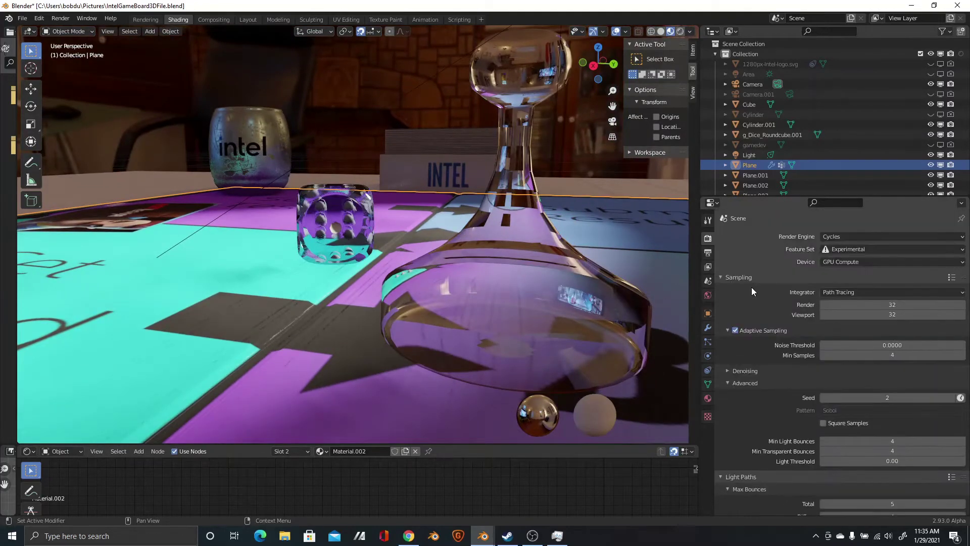
click(840, 248)
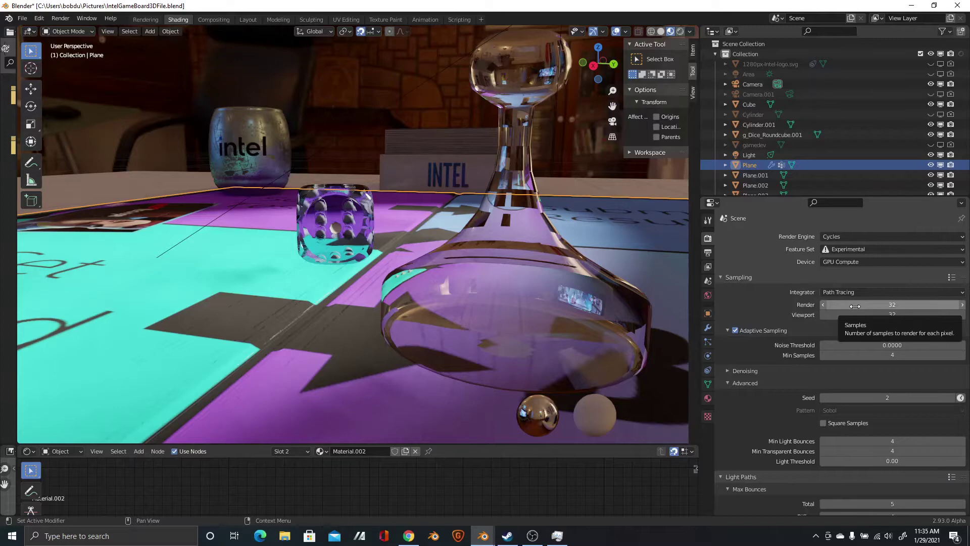
click(215, 19)
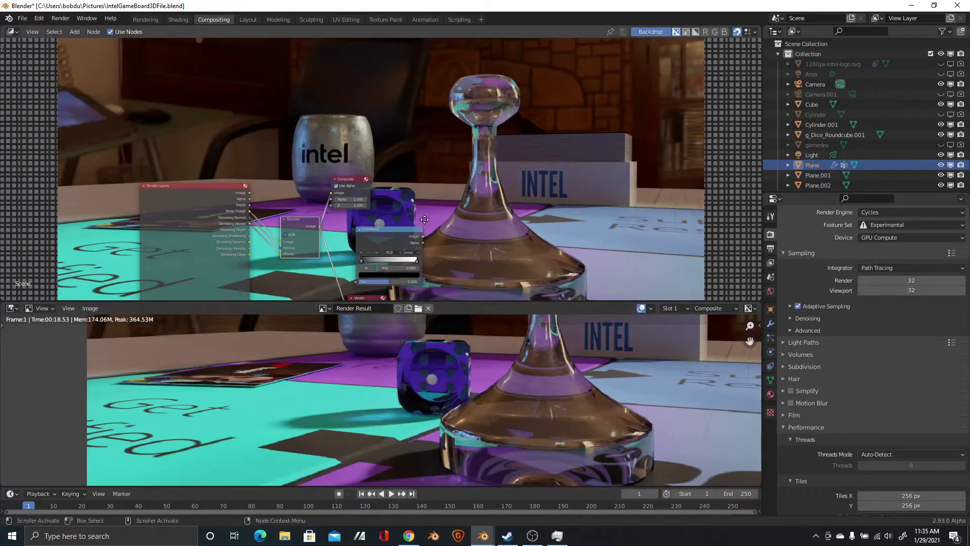
scroll(456, 190, up, 2)
Step: Tidy the Render Layers and Denoise nodes, wire Denoise Image into Composite, then switch to Shading
middle_drag(454, 189, 517, 188)
scroll(518, 189, up, 1)
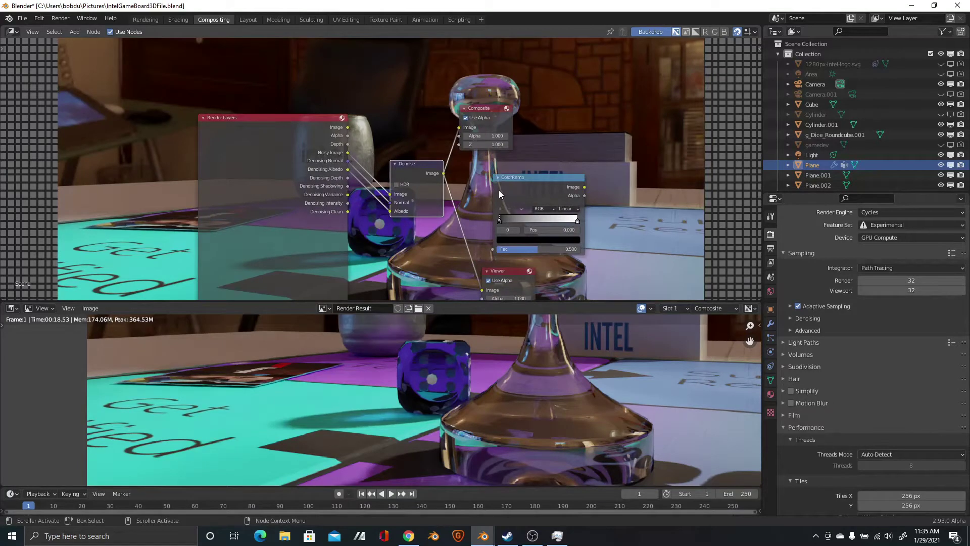
scroll(499, 190, up, 1)
drag(421, 162, 407, 163)
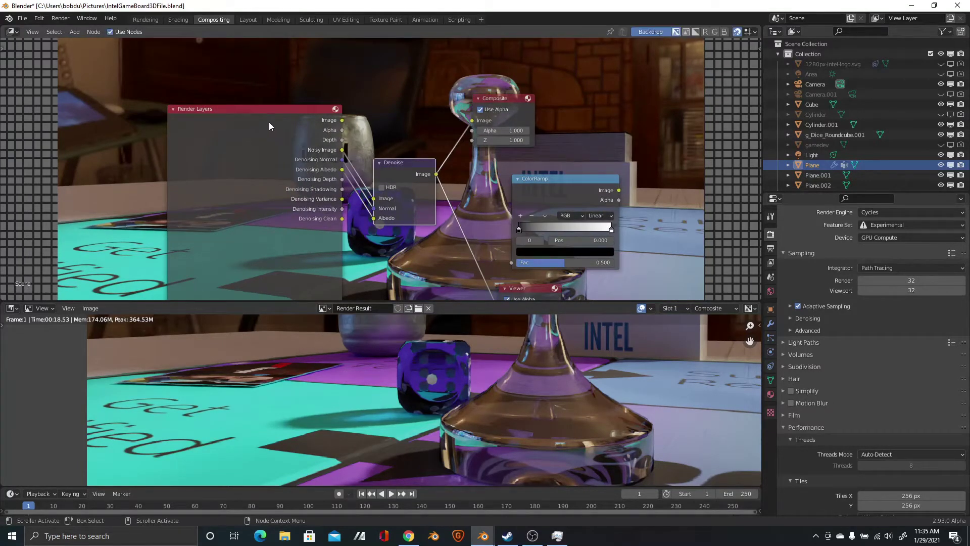
drag(269, 122, 251, 122)
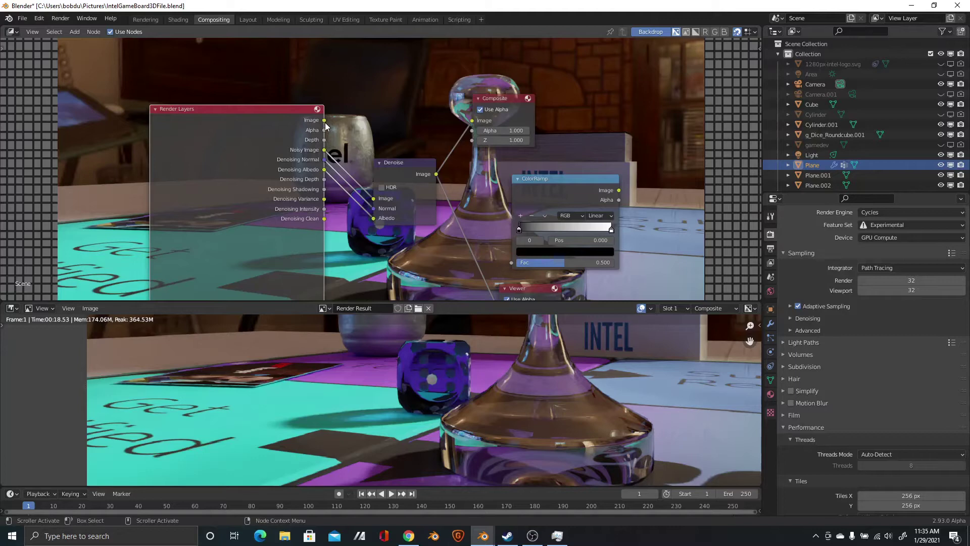
drag(325, 121, 471, 121)
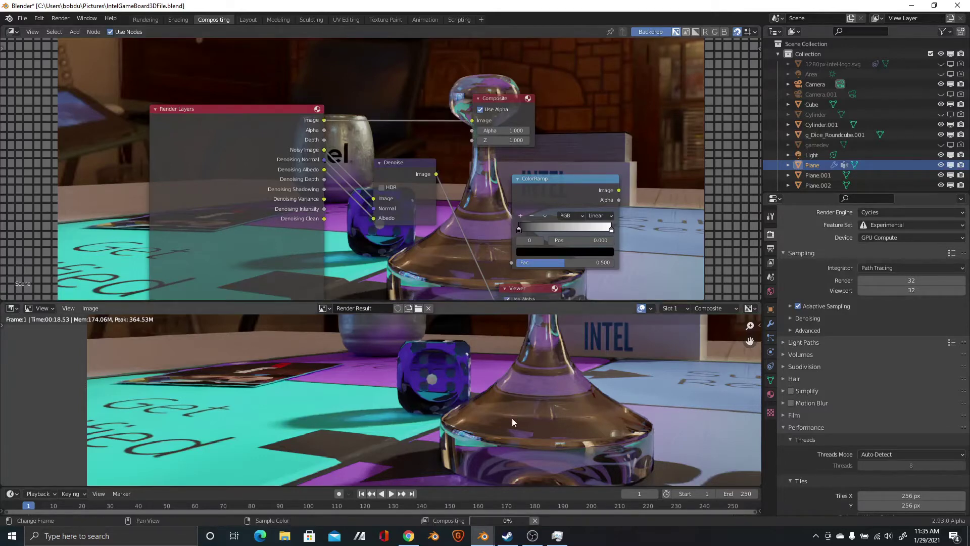
scroll(512, 418, up, 2)
scroll(531, 377, up, 2)
scroll(579, 395, up, 2)
scroll(533, 413, up, 1)
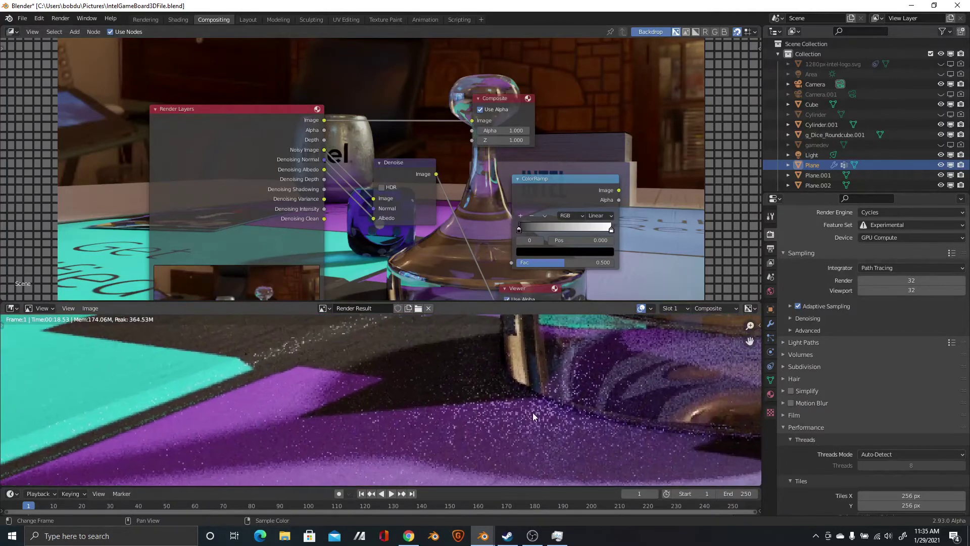
scroll(493, 413, up, 1)
scroll(455, 414, up, 1)
scroll(406, 415, up, 1)
scroll(456, 406, down, 1)
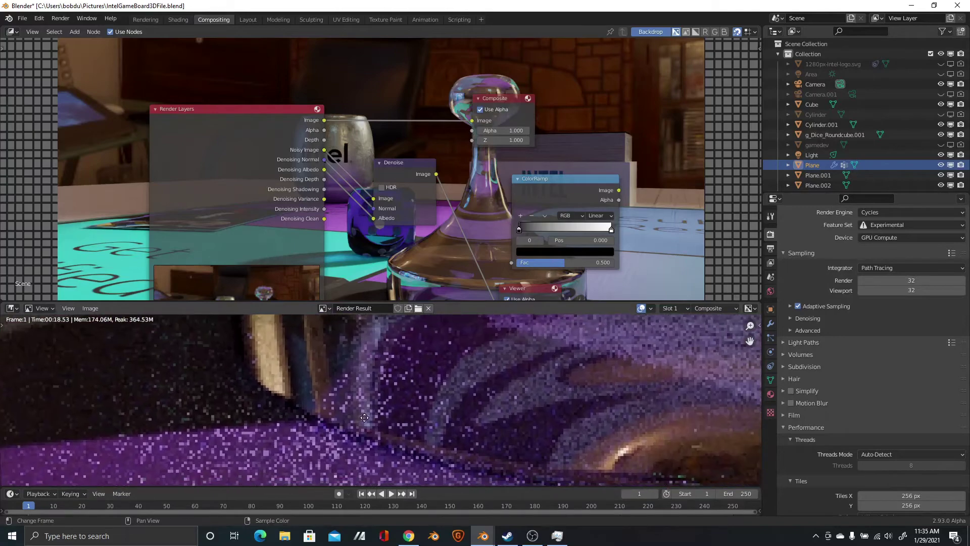
scroll(511, 391, down, 2)
scroll(531, 394, down, 1)
scroll(557, 398, up, 1)
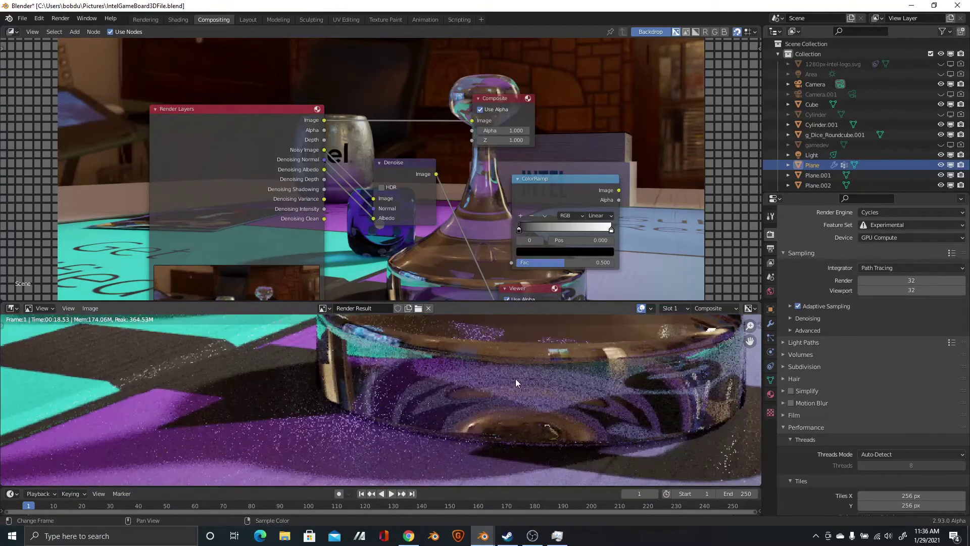
scroll(515, 378, up, 1)
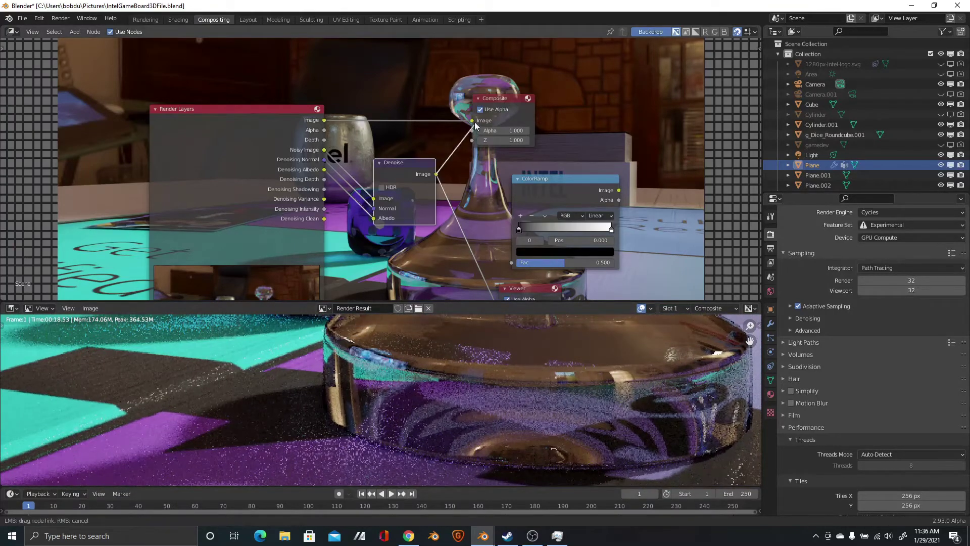
drag(436, 174, 473, 120)
scroll(471, 365, up, 1)
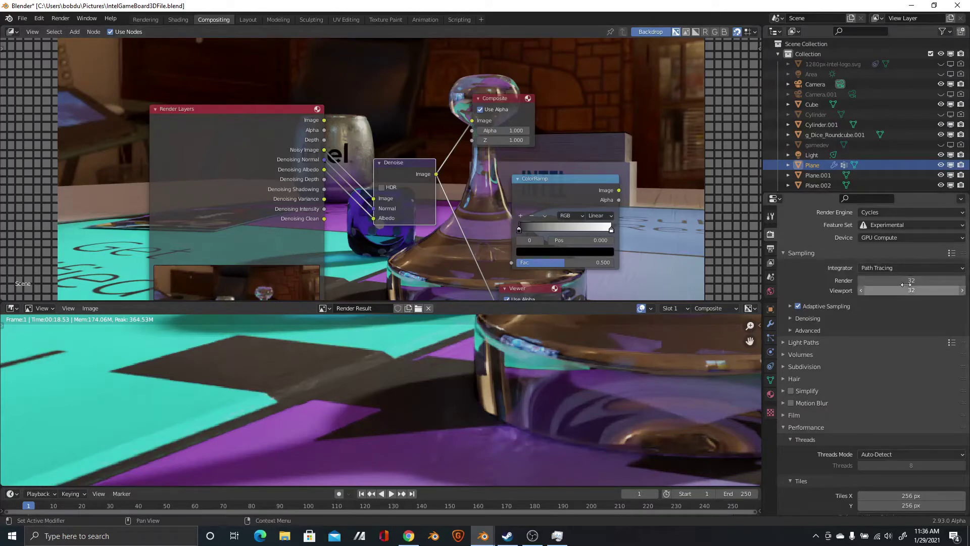
click(179, 20)
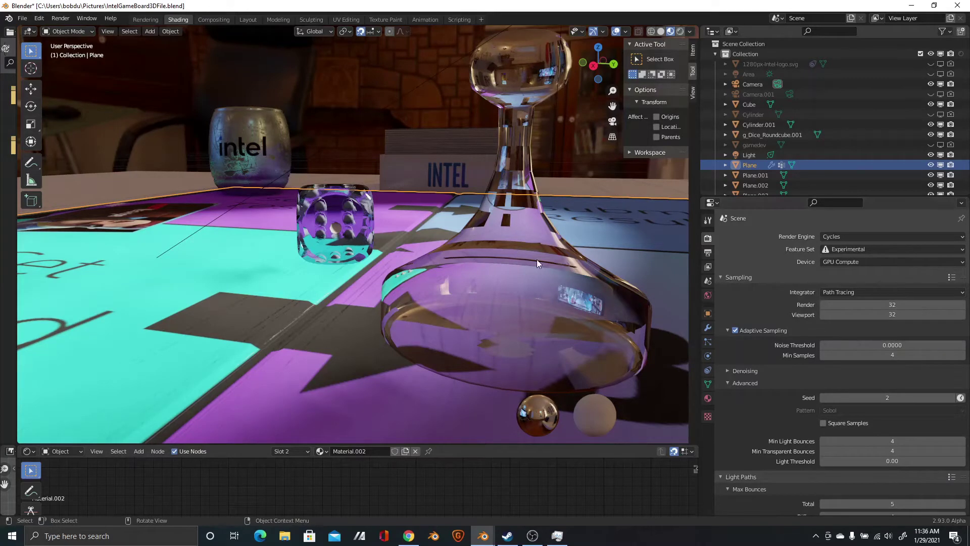
middle_drag(537, 260, 578, 247)
scroll(915, 391, down, 1)
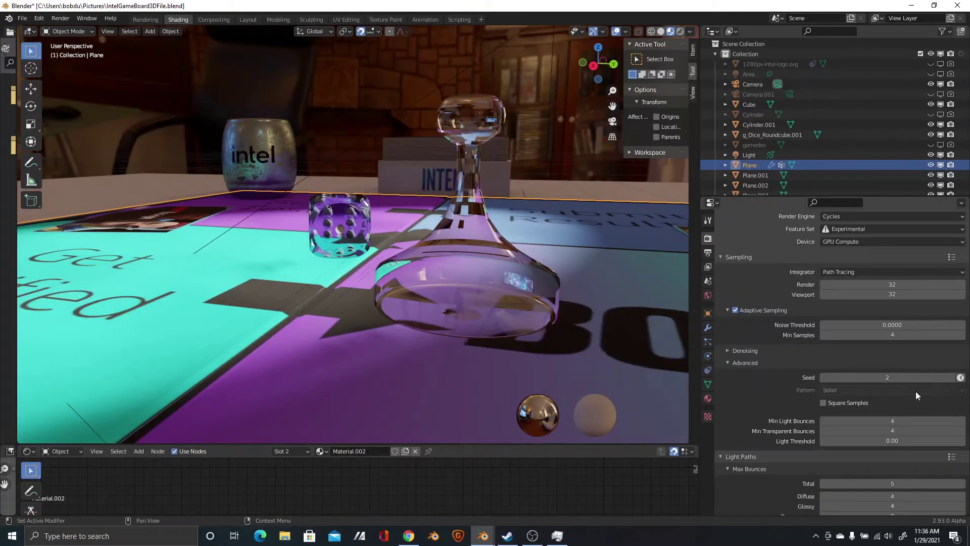
scroll(915, 391, down, 1)
scroll(915, 391, down, 1)
scroll(916, 394, down, 1)
scroll(915, 394, down, 1)
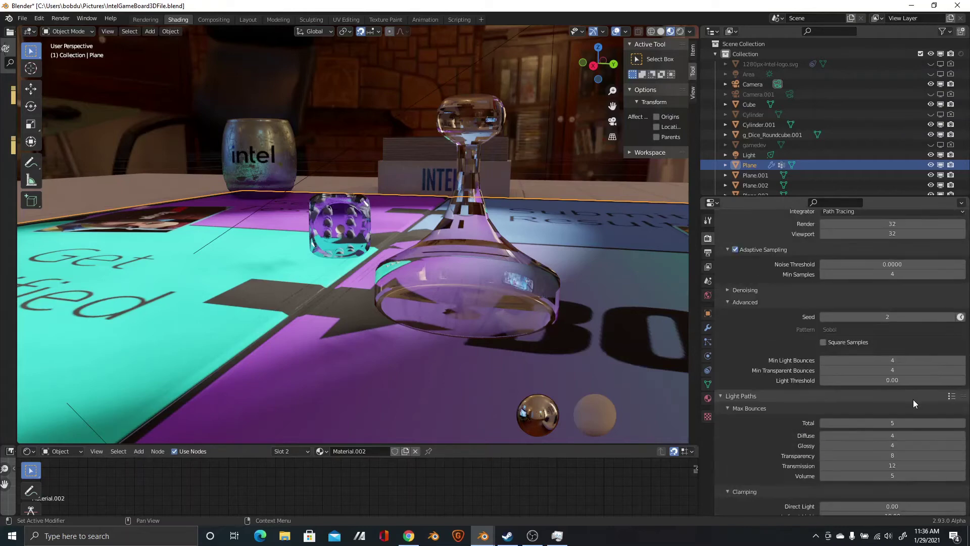
scroll(914, 400, up, 4)
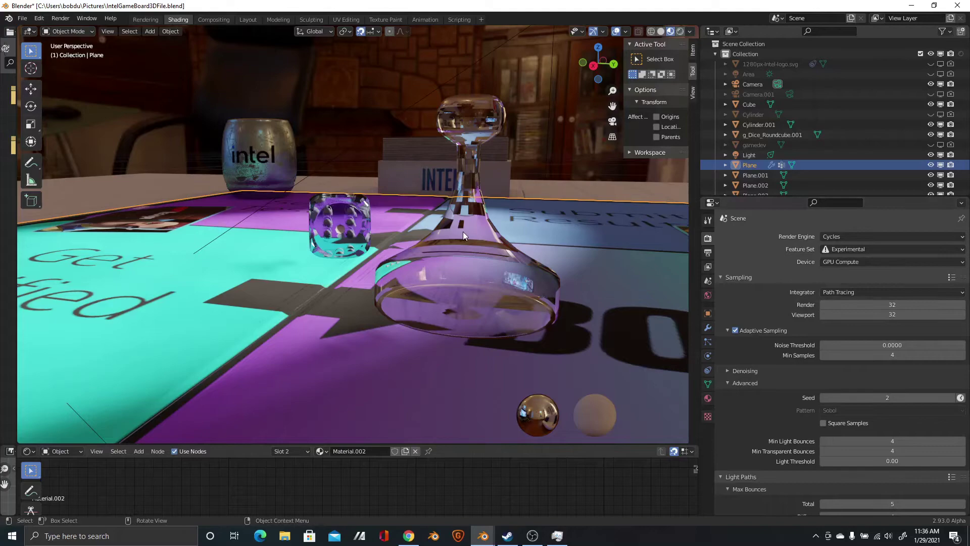
mouse_move(382, 214)
middle_down()
mouse_move(423, 209)
mouse_move(421, 225)
mouse_move(332, 218)
mouse_move(388, 229)
middle_up()
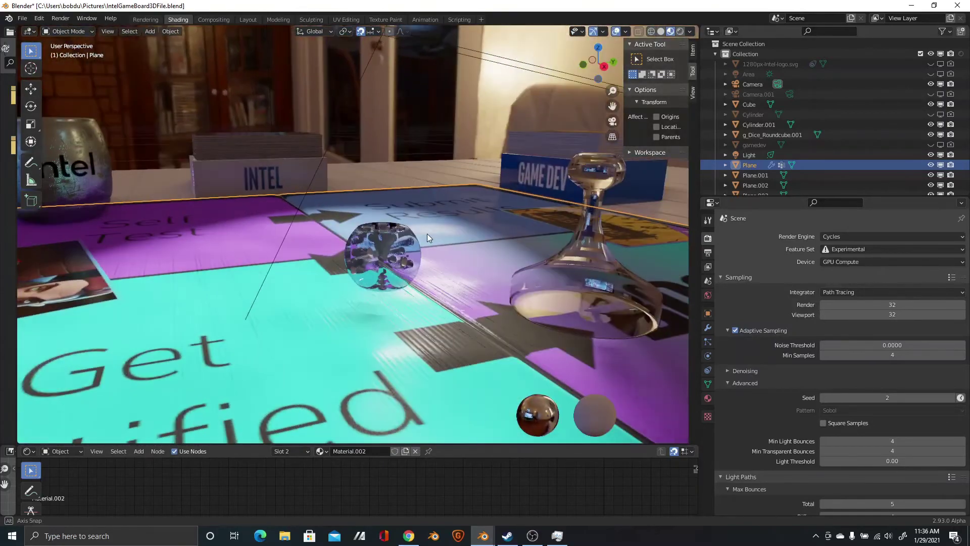
mouse_move(426, 234)
middle_down()
mouse_move(409, 232)
mouse_move(461, 225)
mouse_move(449, 225)
mouse_move(462, 214)
mouse_move(451, 210)
middle_up()
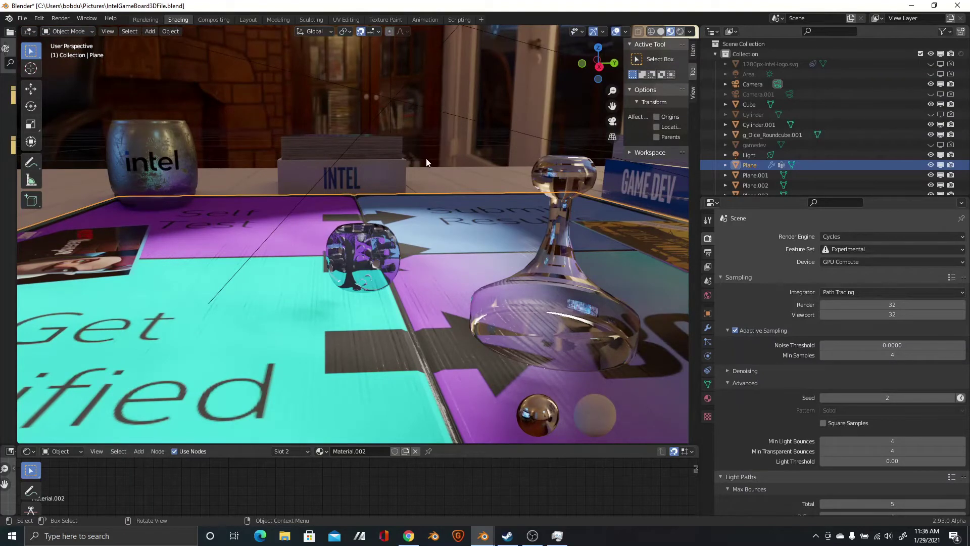
mouse_move(425, 196)
middle_down()
mouse_move(387, 195)
mouse_move(501, 311)
mouse_move(483, 296)
mouse_move(450, 294)
middle_up()
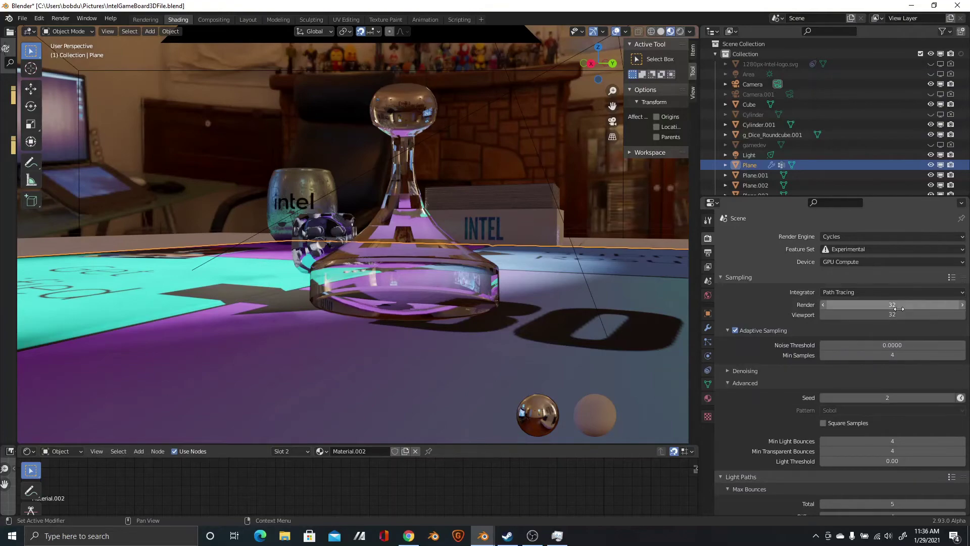
mouse_move(451, 216)
middle_down()
mouse_move(463, 225)
mouse_move(434, 196)
middle_up()
scroll(434, 196, up, 2)
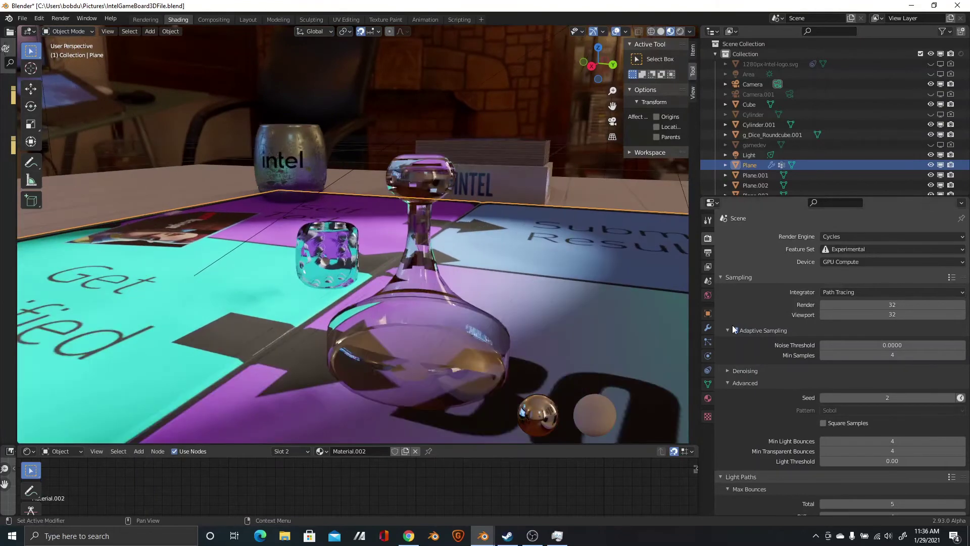
scroll(775, 391, down, 3)
scroll(787, 394, down, 3)
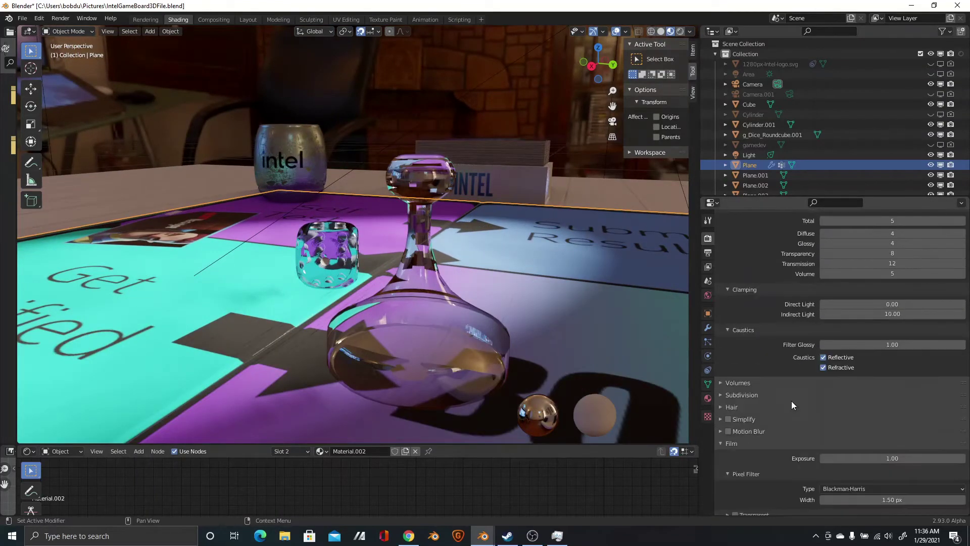
scroll(791, 401, down, 3)
scroll(791, 400, down, 3)
scroll(791, 400, down, 4)
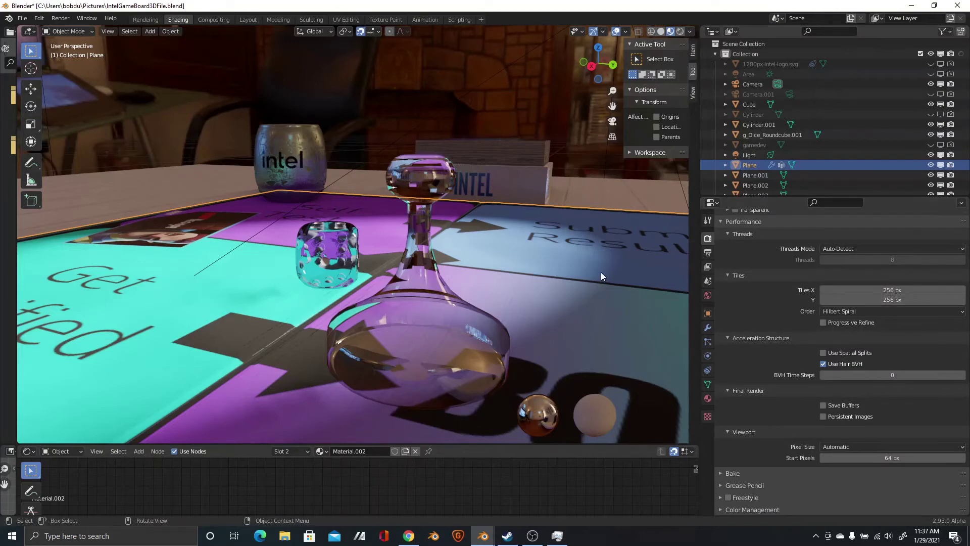
Step: In System preferences, uncheck the Intel Iris Xe MAX Graphics render device and close Preferences
click(39, 21)
mouse_move(61, 18)
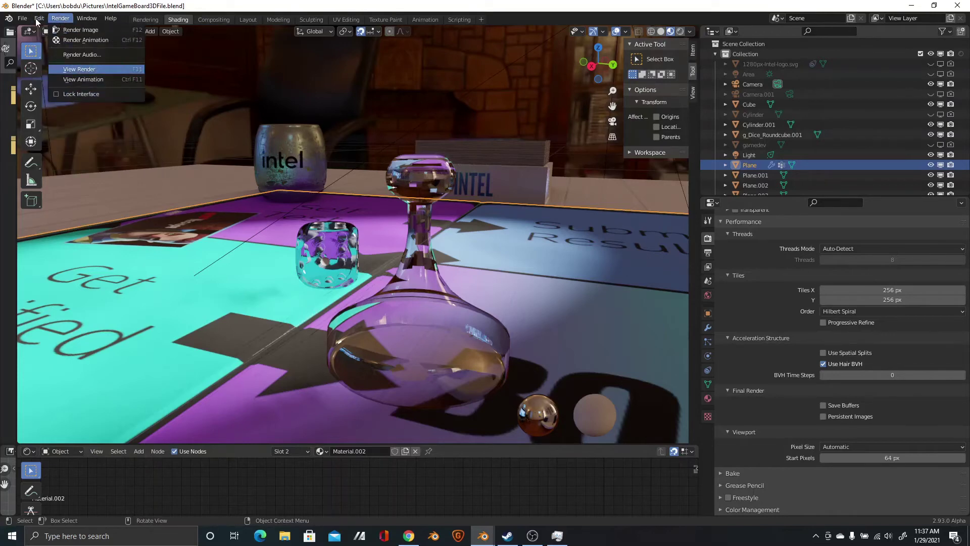
click(37, 21)
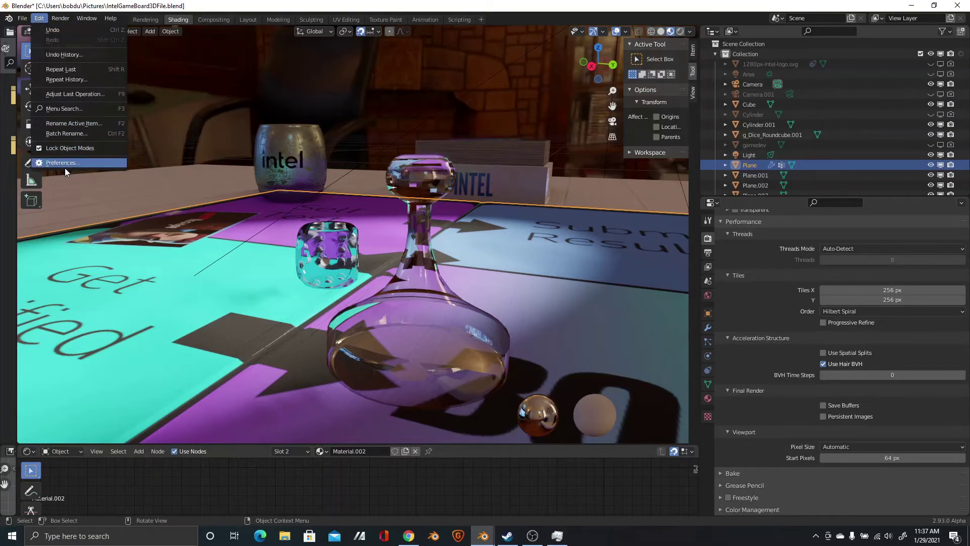
click(64, 163)
mouse_move(199, 19)
mouse_down()
mouse_move(235, 51)
mouse_move(327, 72)
mouse_up()
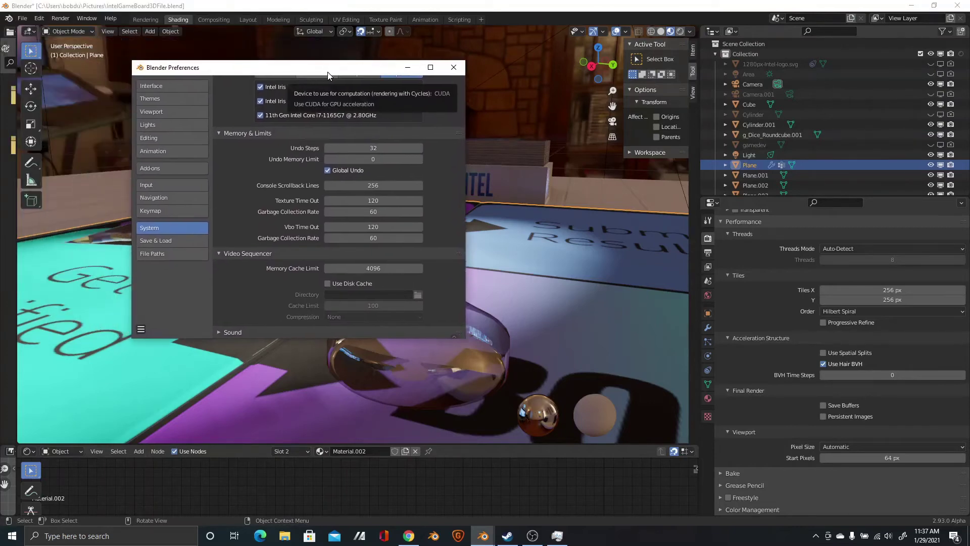
click(285, 87)
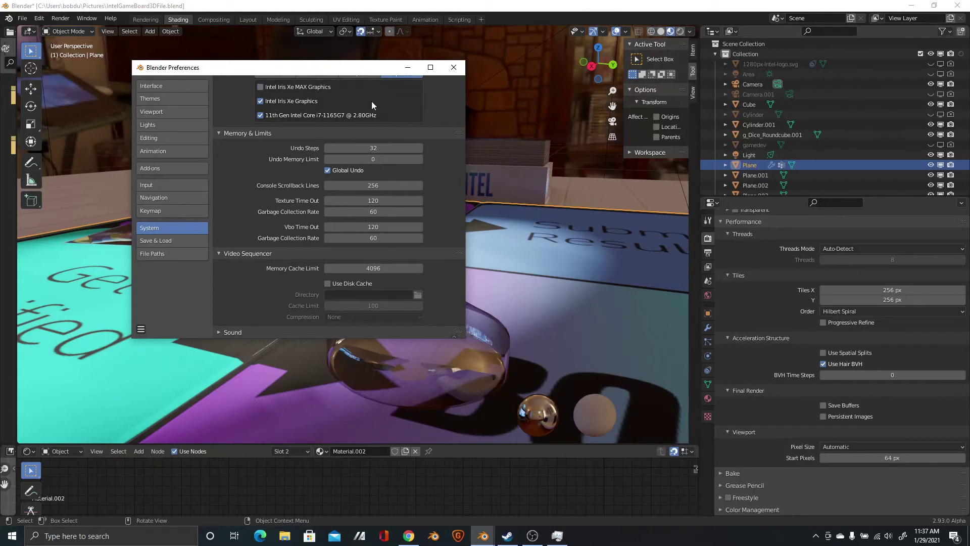
scroll(372, 106, up, 1)
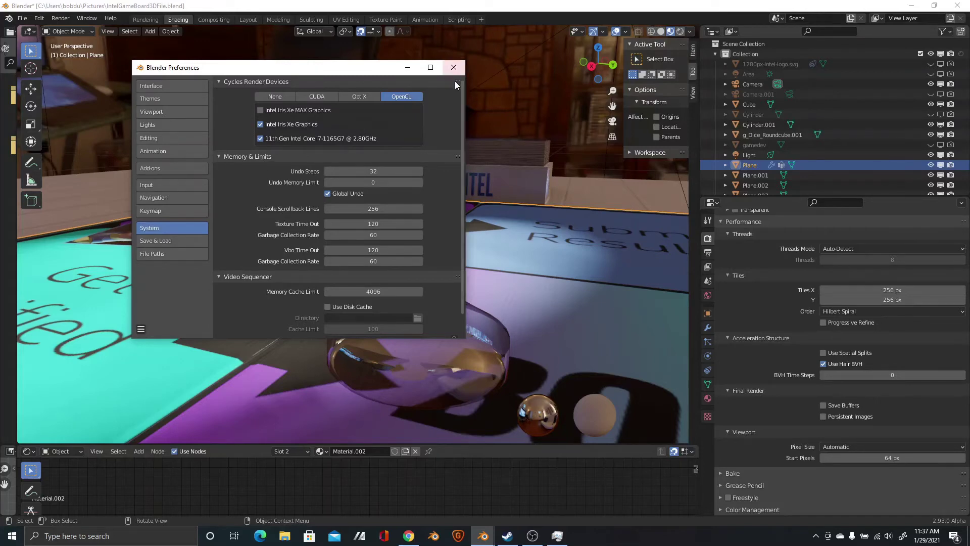
click(453, 67)
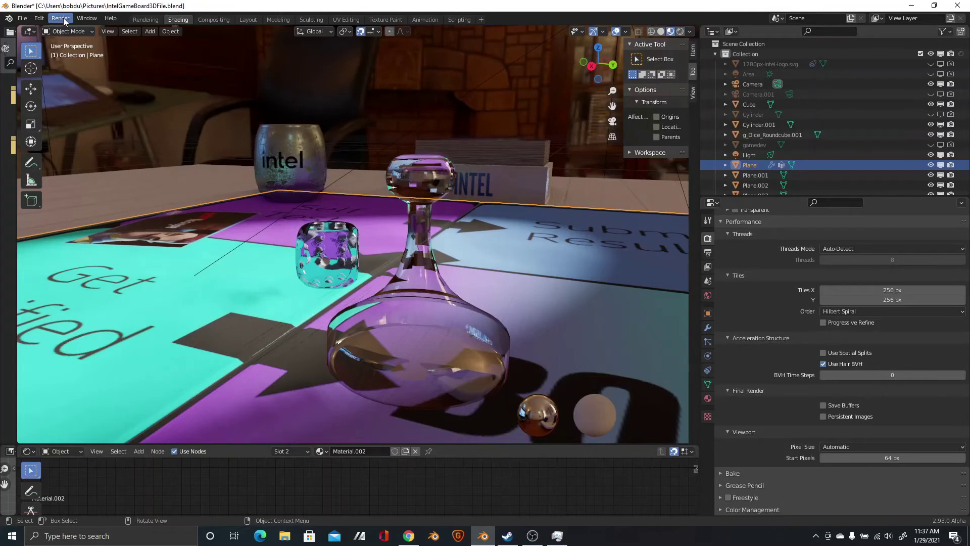
Step: Render the frame, checking CPU, Iris Xe and Iris Xe MAX load, then bring the render forward
click(63, 18)
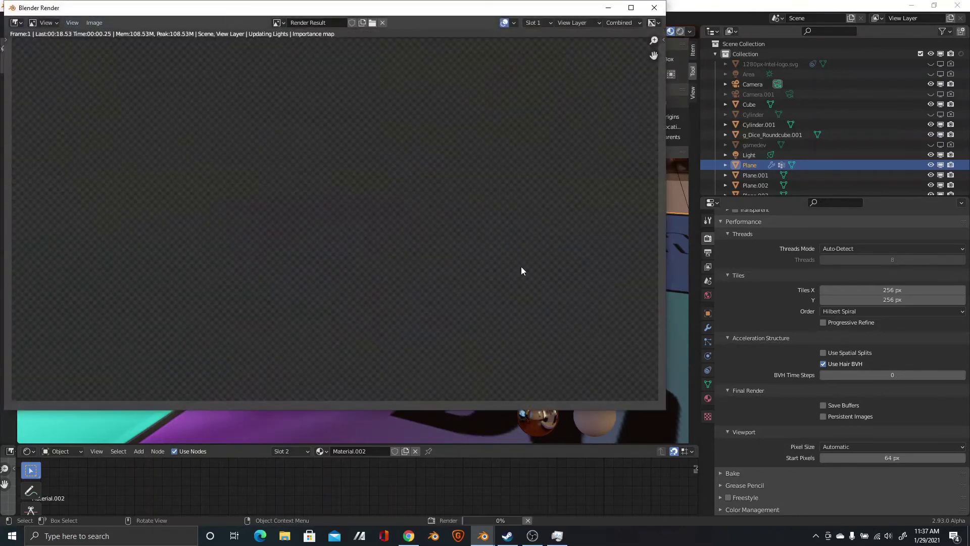
click(557, 536)
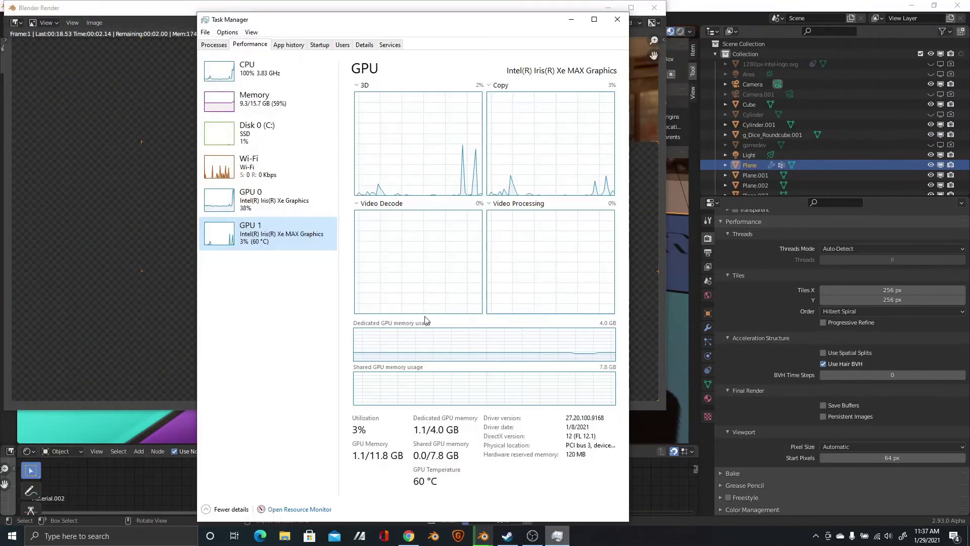
click(232, 68)
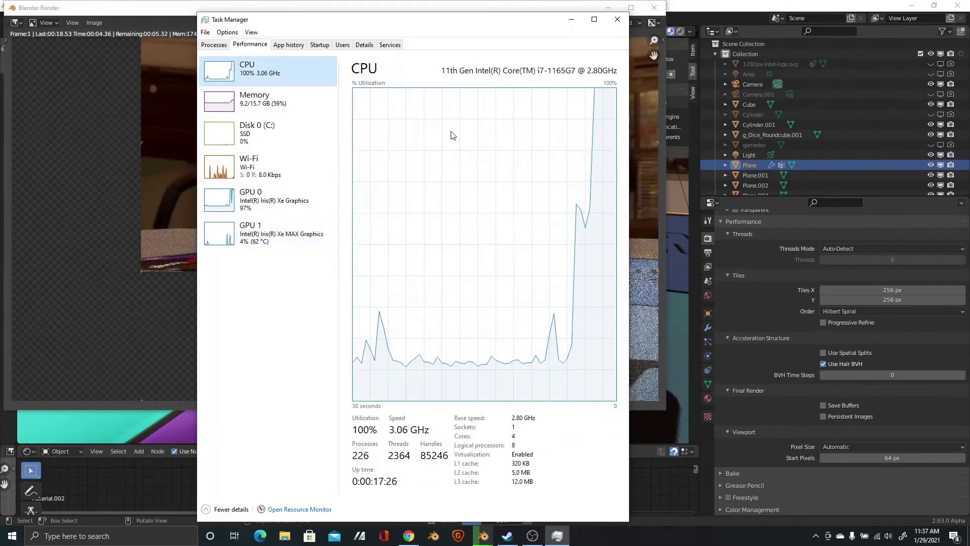
click(230, 201)
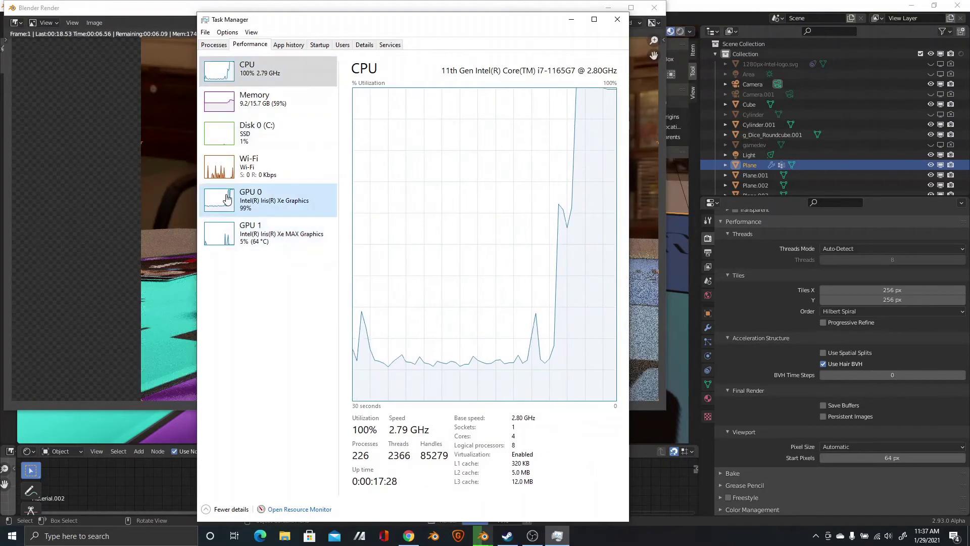
click(257, 240)
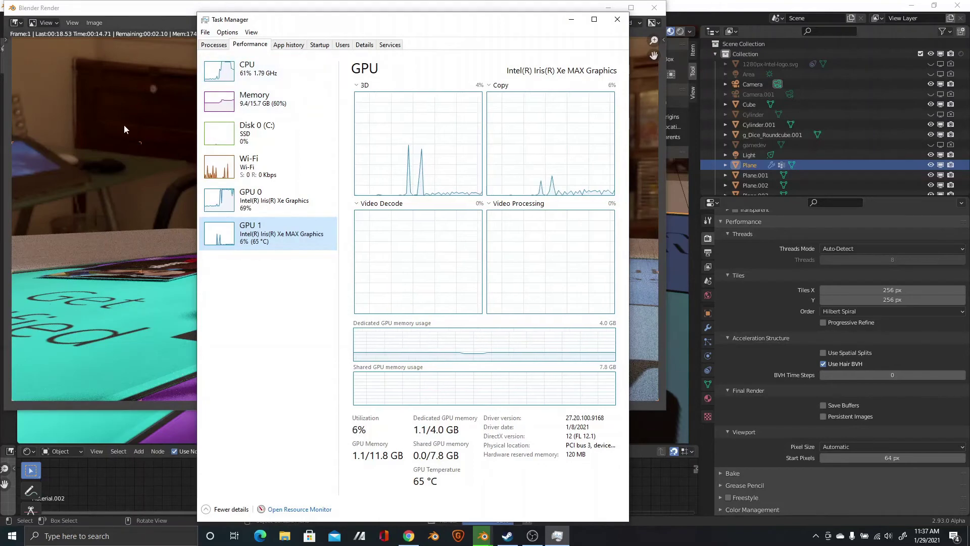
click(77, 59)
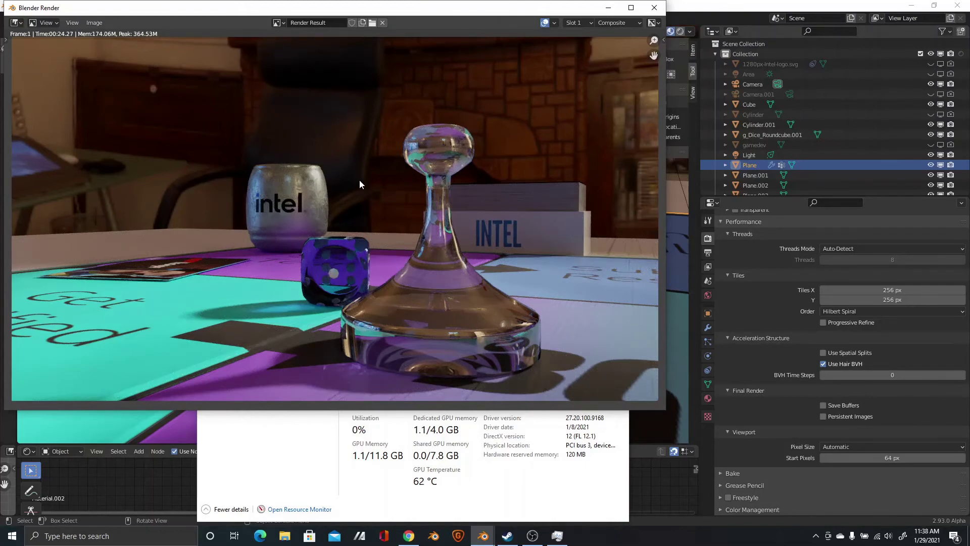
Step: Drag the Blender Render window down and right so Task Manager's GPU statistics show
key(j)
key(j)
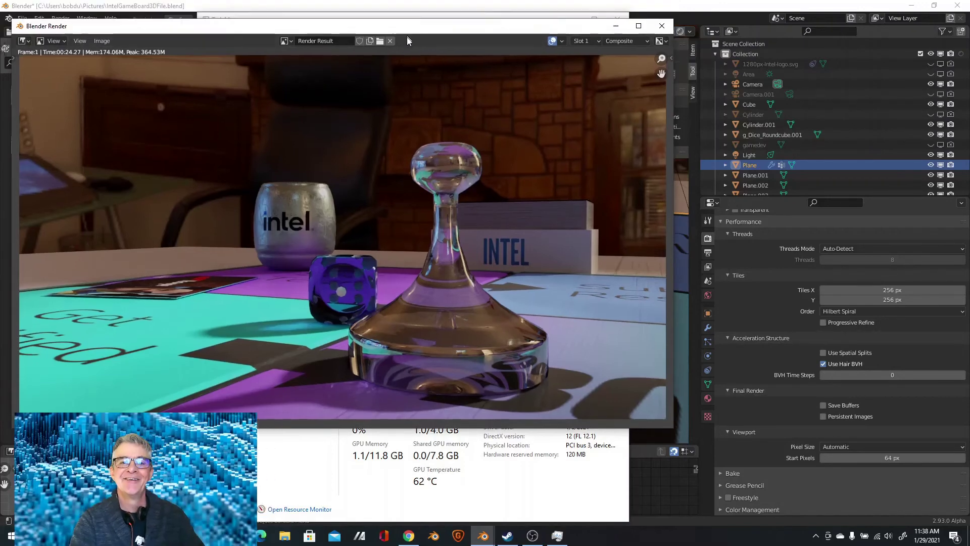
drag(400, 13, 460, 162)
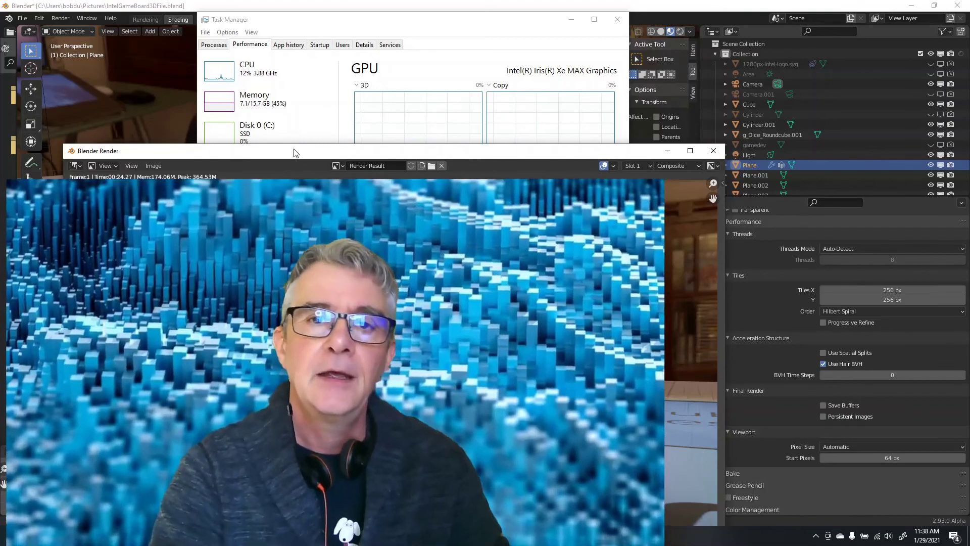
drag(296, 151, 300, 104)
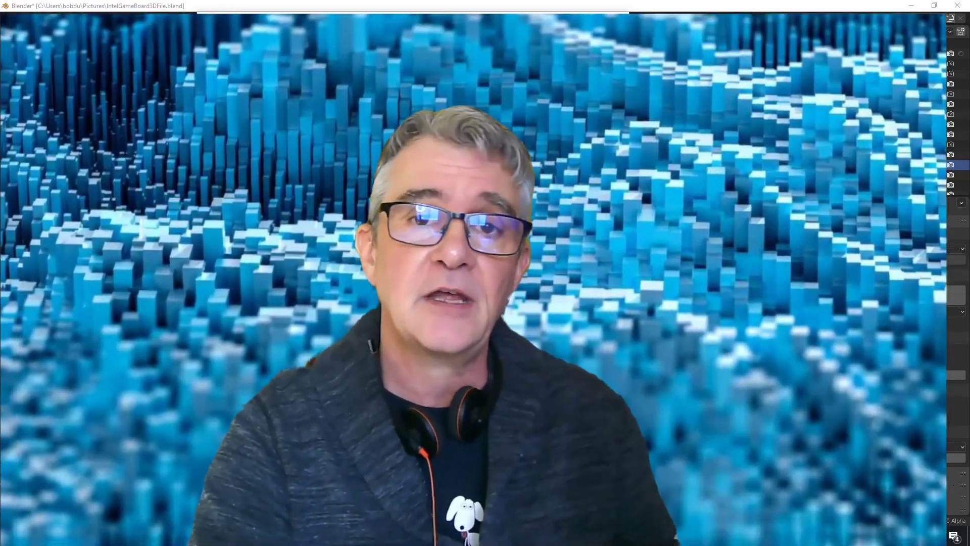